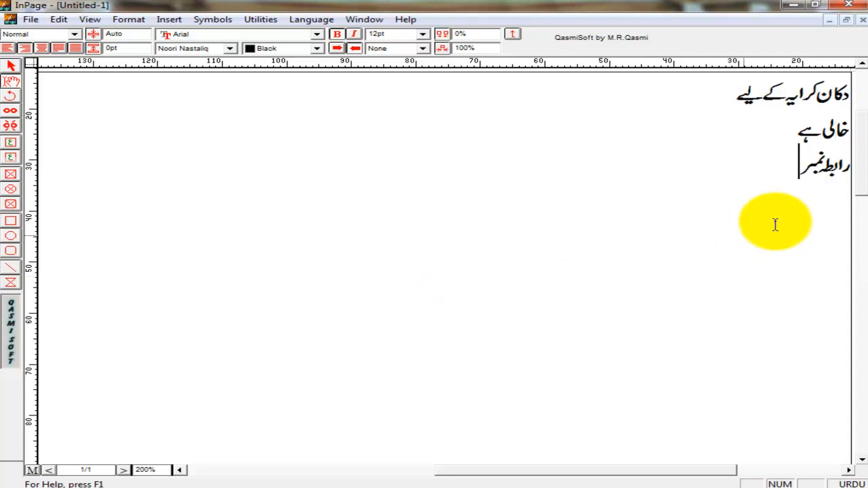
# Set the fourth Urdu line خالی ہے in the Bombay Black font
pyautogui.moveTo(767, 136); pyautogui.dragTo(787, 145)
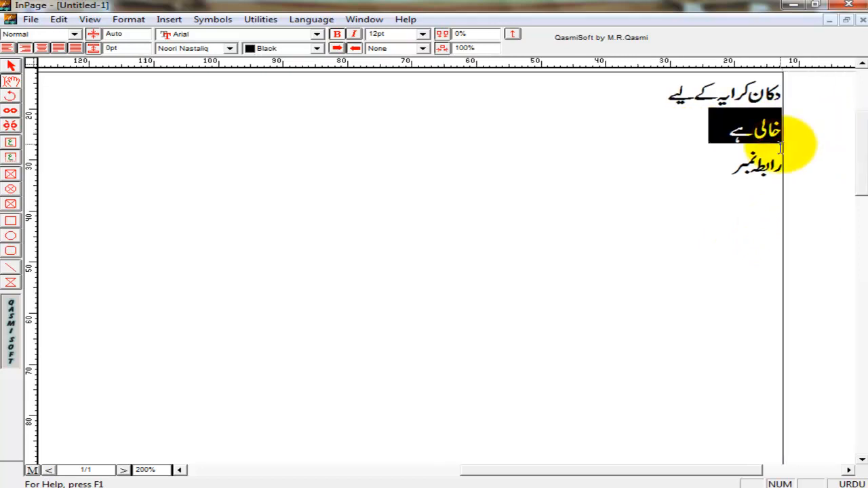
pyautogui.click(680, 167)
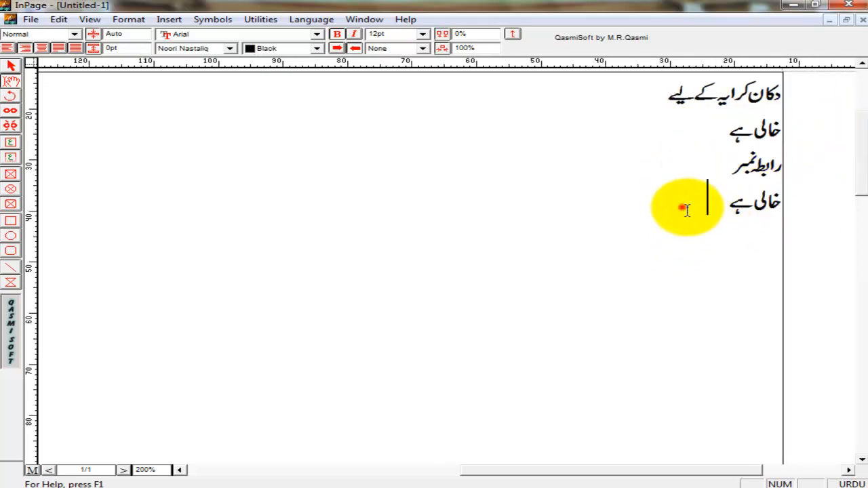
pyautogui.tripleClick(679, 203)
pyautogui.click(194, 48)
pyautogui.press('b')
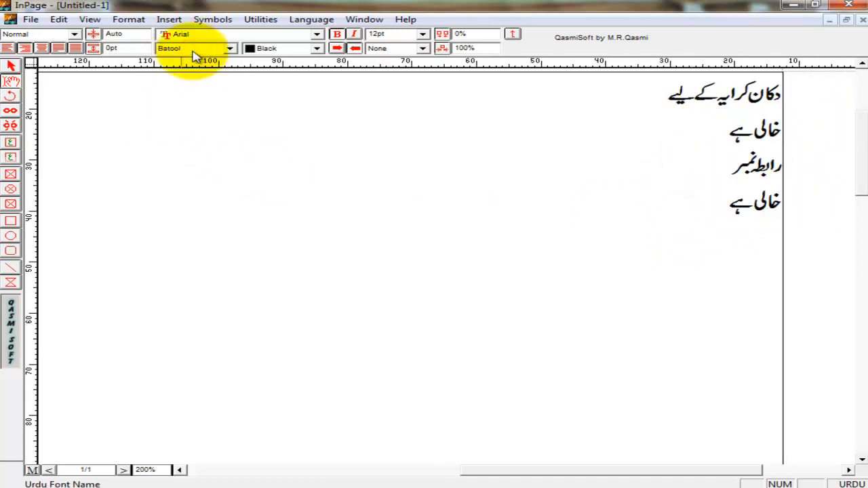
pyautogui.click(192, 51)
pyautogui.click(197, 76)
pyautogui.click(514, 227)
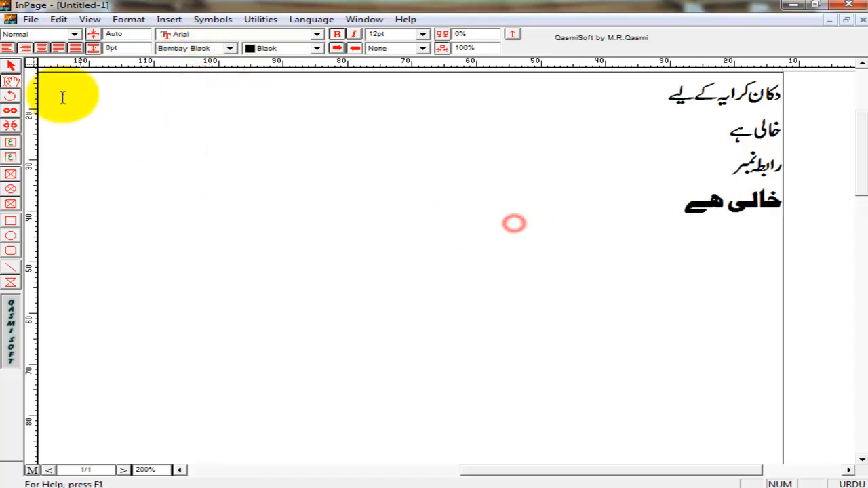
# Copy the whole Urdu text box
pyautogui.click(11, 66)
pyautogui.rightClick(325, 137)
pyautogui.click(372, 198)
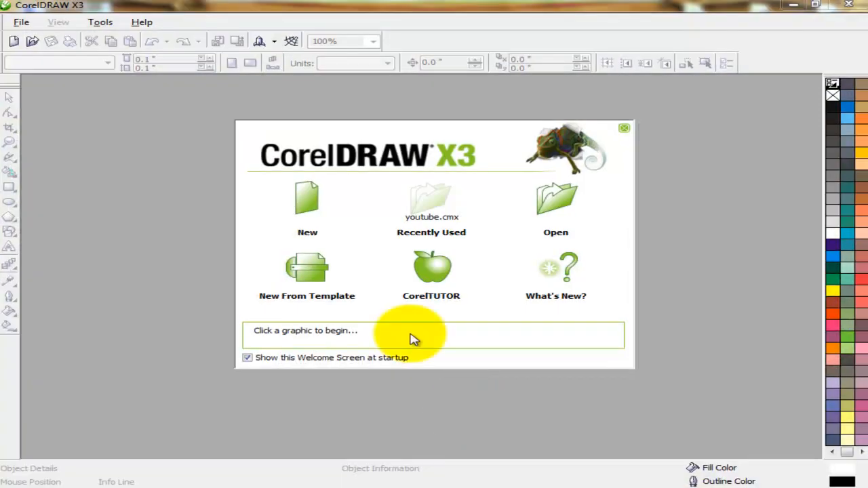
# Start a new blank drawing with a landscape page
pyautogui.click(309, 197)
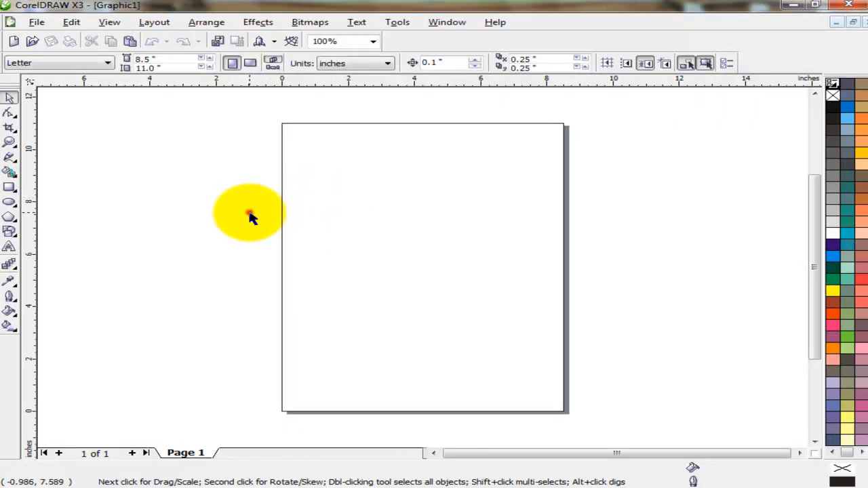
pyautogui.click(441, 487)
pyautogui.click(442, 487)
pyautogui.click(193, 194)
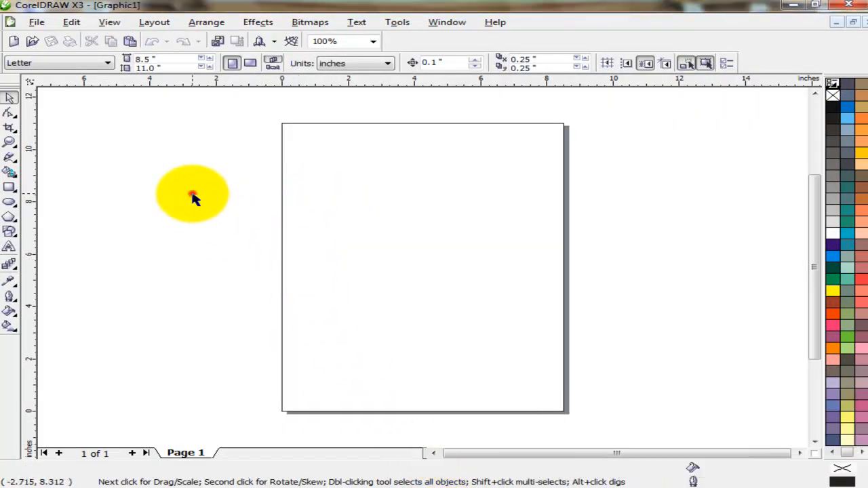
pyautogui.click(250, 64)
pyautogui.click(176, 241)
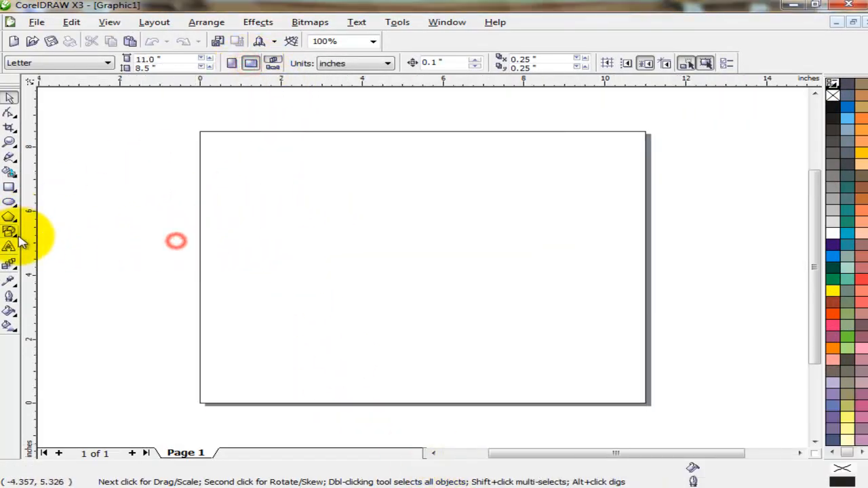
# Draw a 3.0 by 2.0 inch rectangle and move it right on the page
pyautogui.click(10, 187)
pyautogui.moveTo(273, 184)
pyautogui.mouseDown()
pyautogui.moveTo(373, 247)
pyautogui.moveTo(382, 270)
pyautogui.mouseUp()
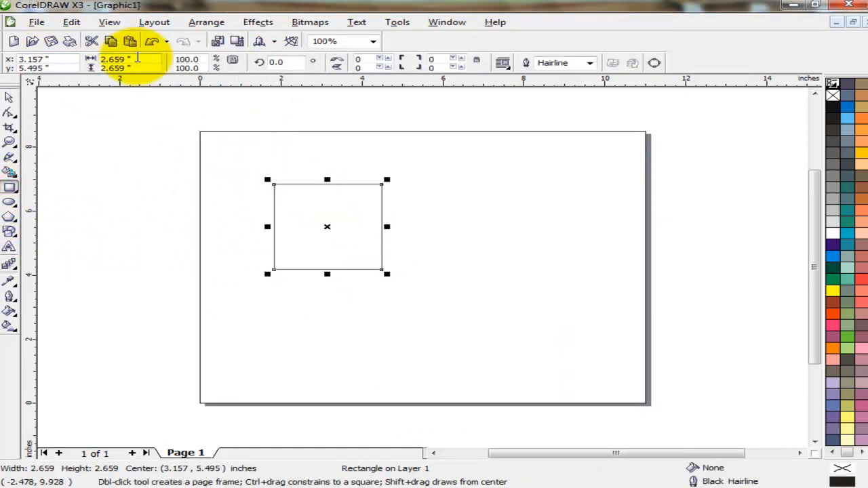
pyautogui.doubleClick(137, 58)
pyautogui.write('3')
pyautogui.press('Tab')
pyautogui.write('2')
pyautogui.press('Return')
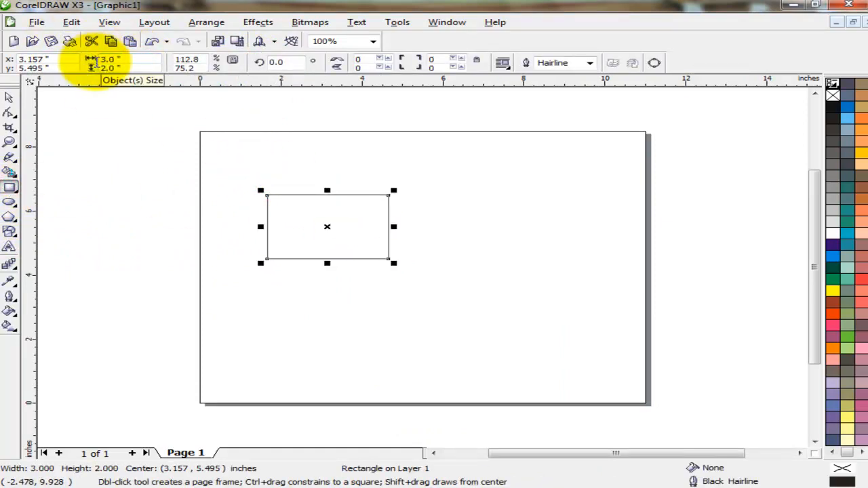
pyautogui.click(10, 97)
pyautogui.moveTo(342, 207); pyautogui.dragTo(445, 206)
# Paste the Urdu text, shrink it, and place it left of the rectangle
pyautogui.rightClick(127, 151)
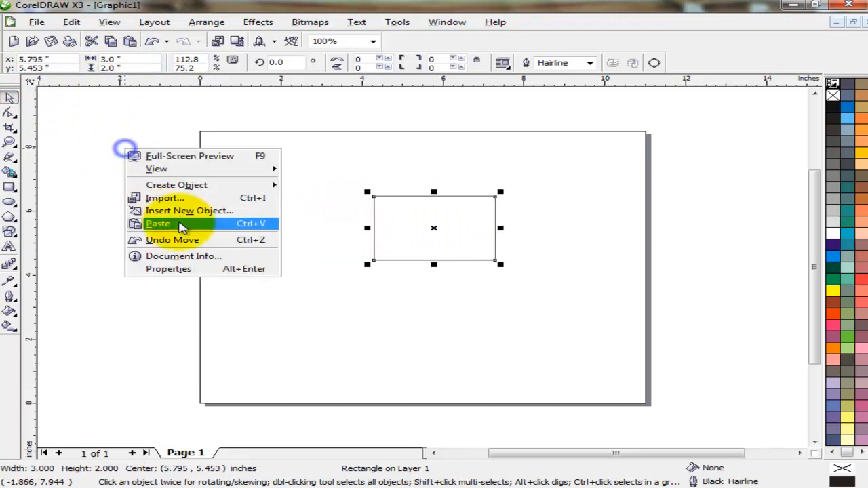
pyautogui.click(182, 223)
pyautogui.press('F4')
pyautogui.moveTo(575, 89); pyautogui.dragTo(453, 288)
pyautogui.press('F4')
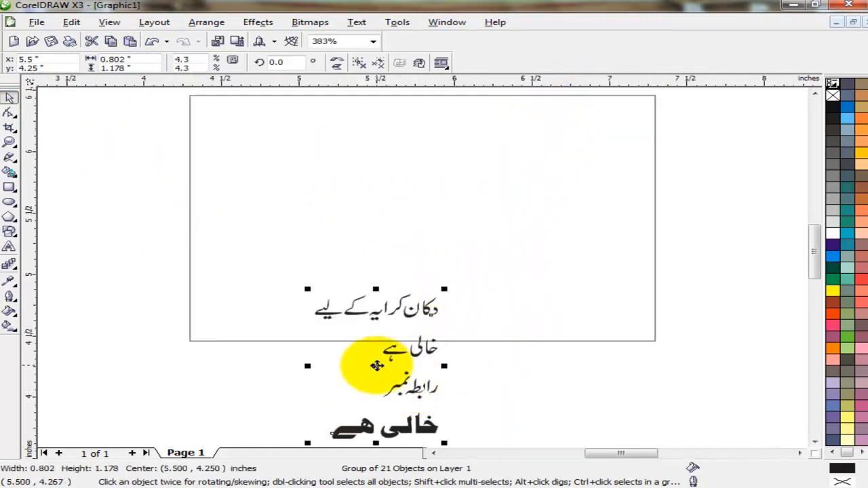
pyautogui.moveTo(373, 364); pyautogui.dragTo(107, 196)
pyautogui.press('F4')
pyautogui.click(759, 102)
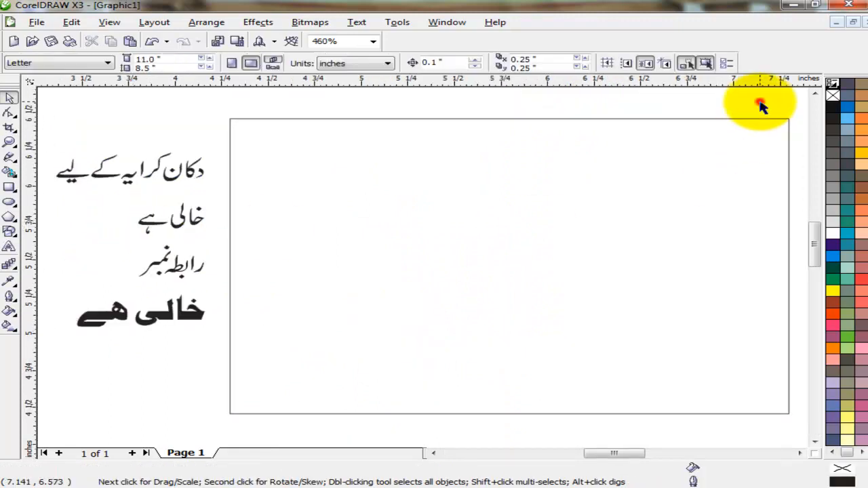
# Fill the rectangle yellow with a 2.0 pt Autumn Orange outline
pyautogui.click(742, 147)
pyautogui.click(834, 292)
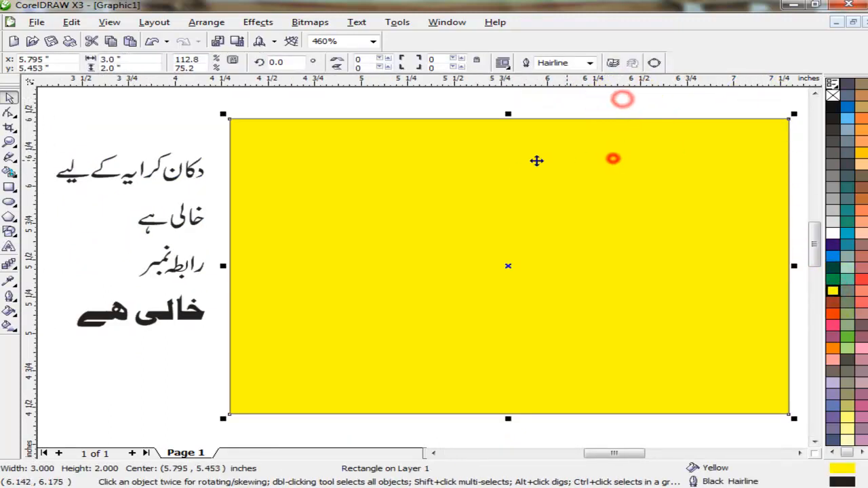
pyautogui.rightClick(833, 94)
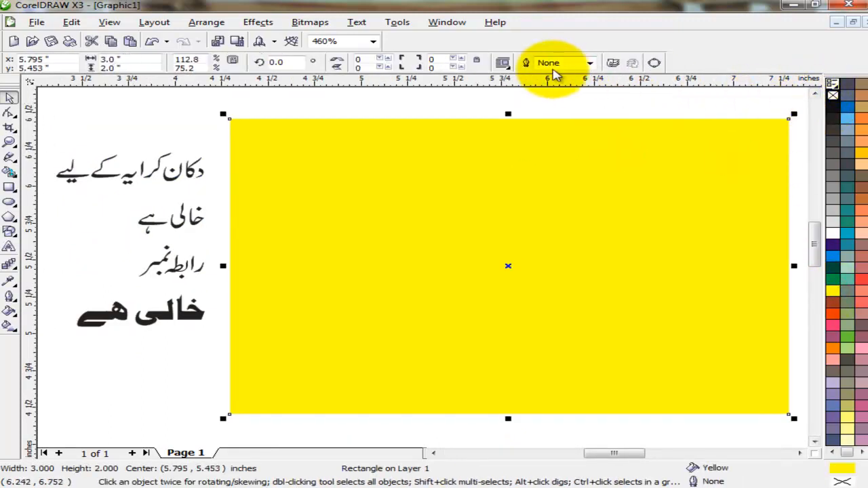
pyautogui.click(591, 63)
pyautogui.click(568, 111)
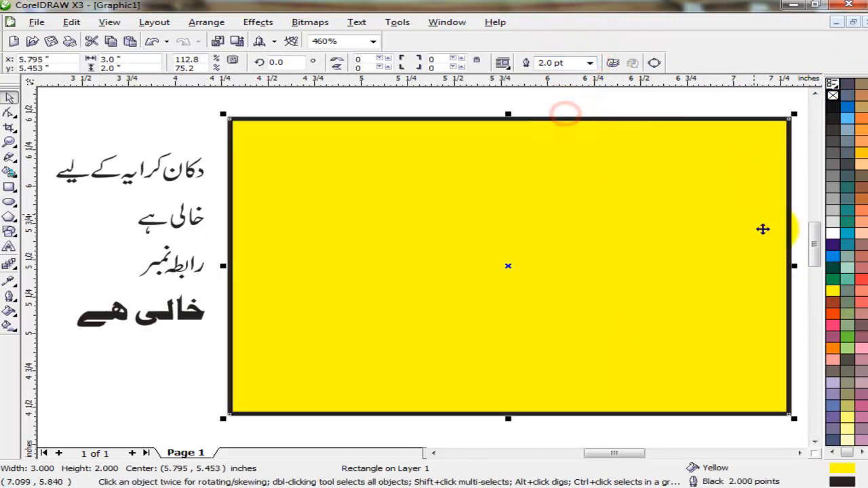
pyautogui.rightClick(862, 120)
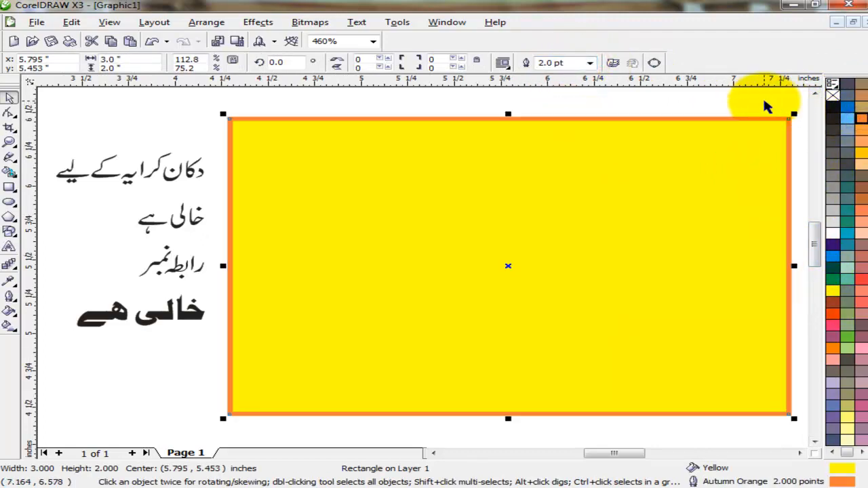
pyautogui.click(764, 101)
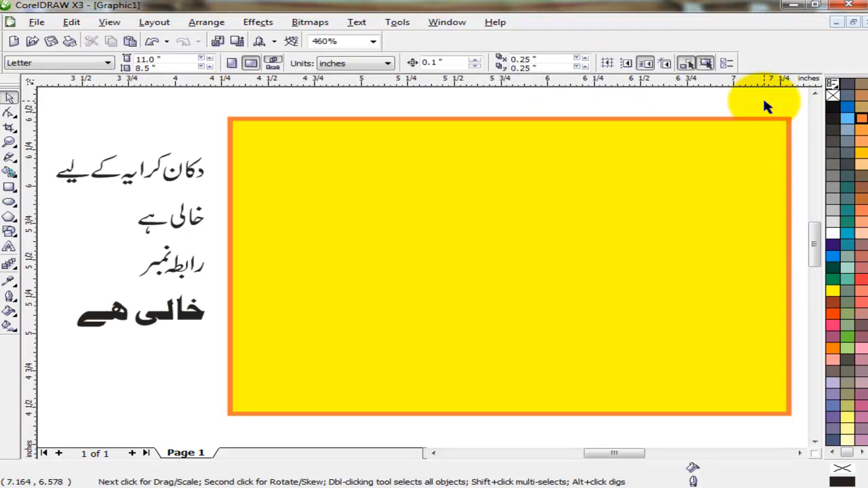
# Ungroup the Urdu text and combine the first line into one curve
pyautogui.click(193, 172)
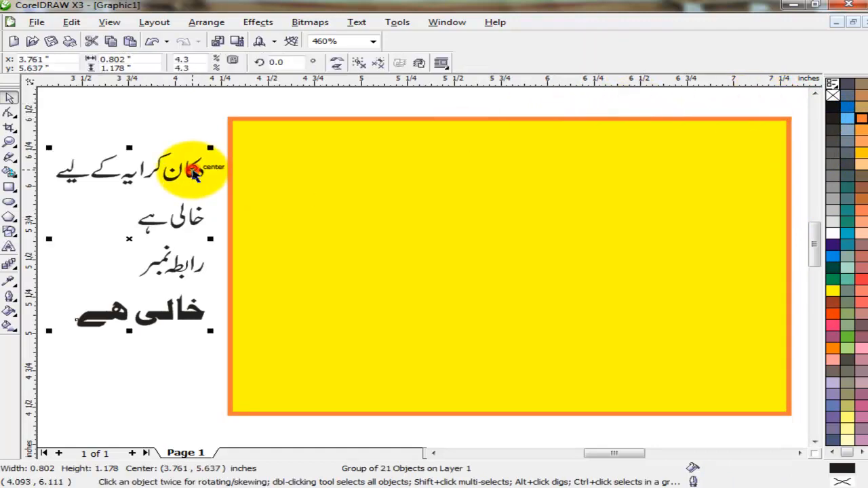
pyautogui.click(360, 63)
pyautogui.click(165, 127)
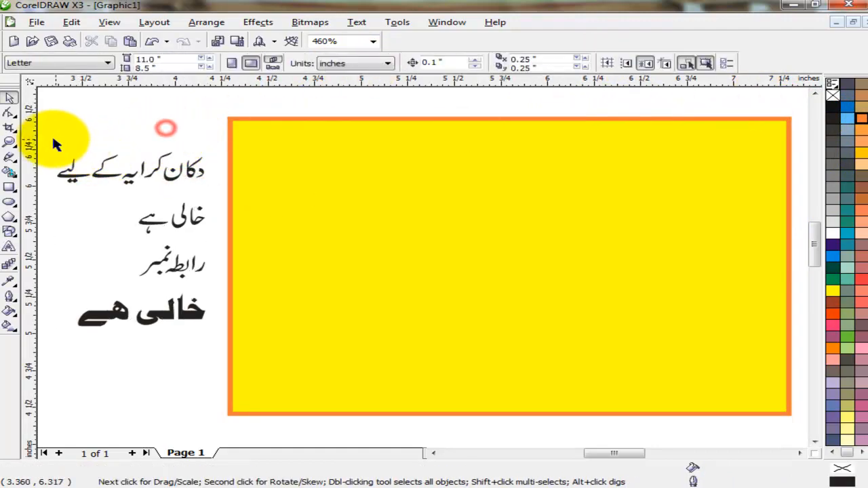
pyautogui.moveTo(51, 138); pyautogui.dragTo(127, 184)
pyautogui.click(210, 120)
pyautogui.click(429, 62)
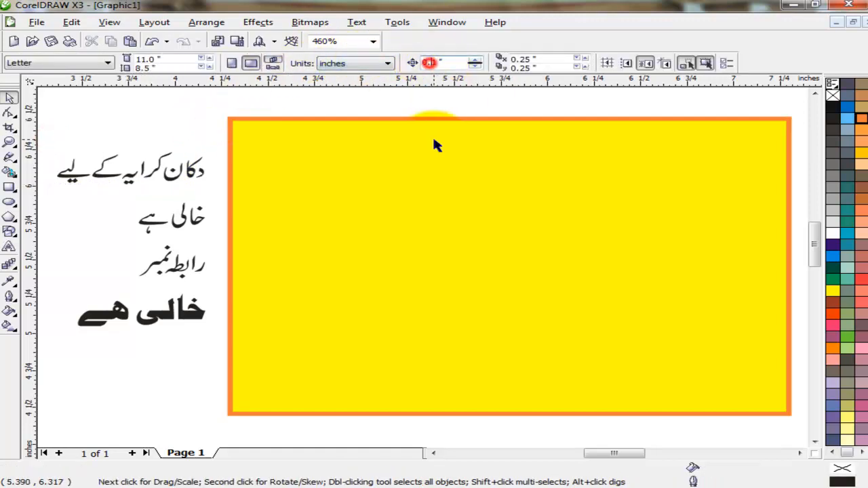
pyautogui.moveTo(49, 135); pyautogui.dragTo(177, 195)
pyautogui.press('Right')
pyautogui.press('Right')
pyautogui.click(181, 138)
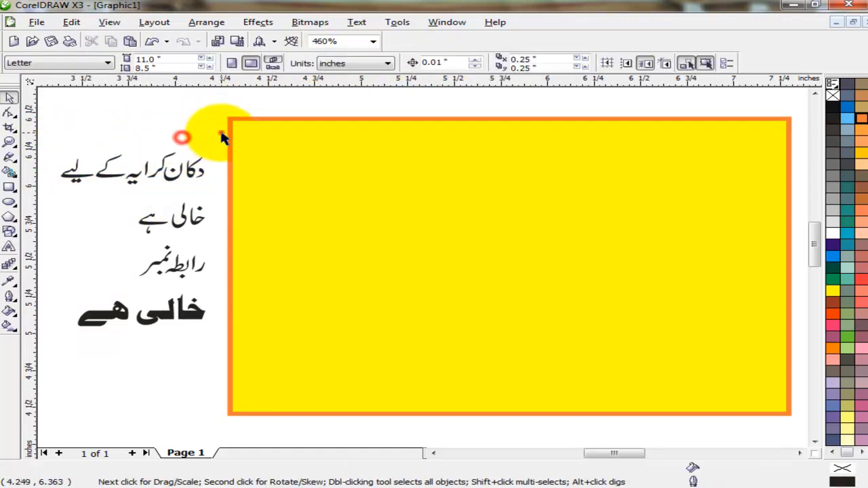
pyautogui.moveTo(221, 133); pyautogui.dragTo(55, 196)
pyautogui.click(441, 62)
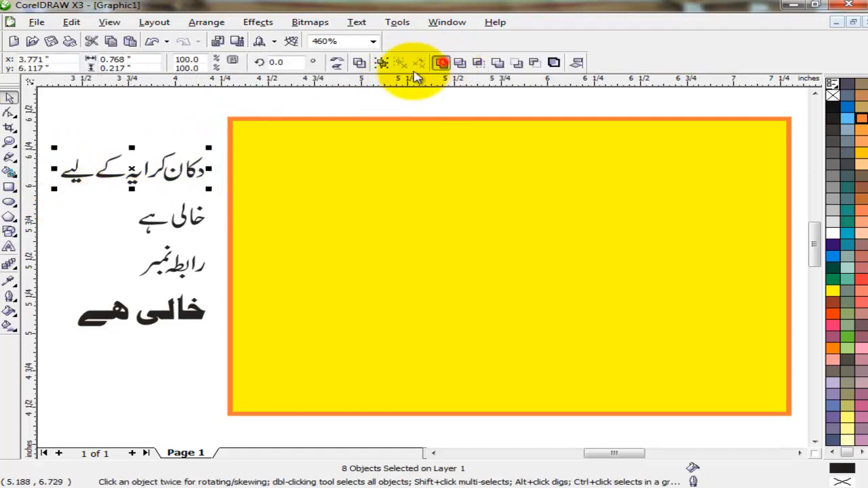
# Move the heading onto the yellow rectangle, enlarge it, and centre it horizontally
pyautogui.moveTo(131, 169); pyautogui.dragTo(495, 202)
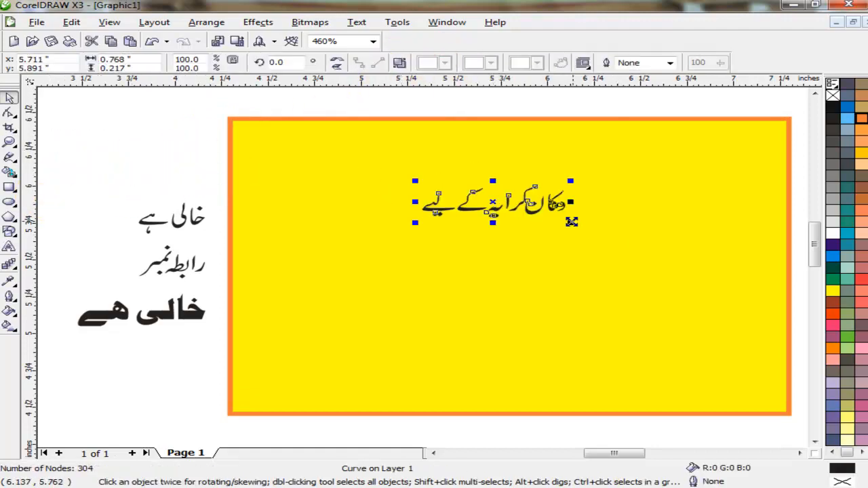
pyautogui.moveTo(572, 222); pyautogui.dragTo(755, 267)
pyautogui.keyDown('shift'); pyautogui.click(628, 320); pyautogui.keyUp('shift')
pyautogui.press('c')
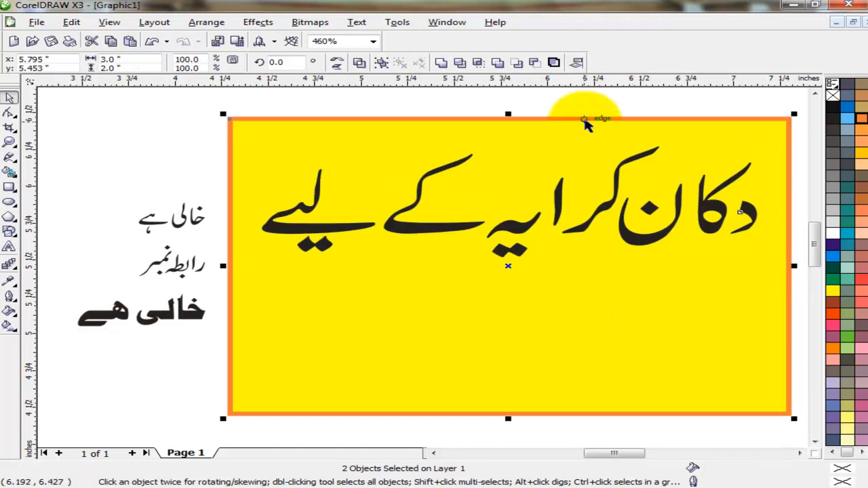
pyautogui.click(585, 124)
pyautogui.click(626, 168)
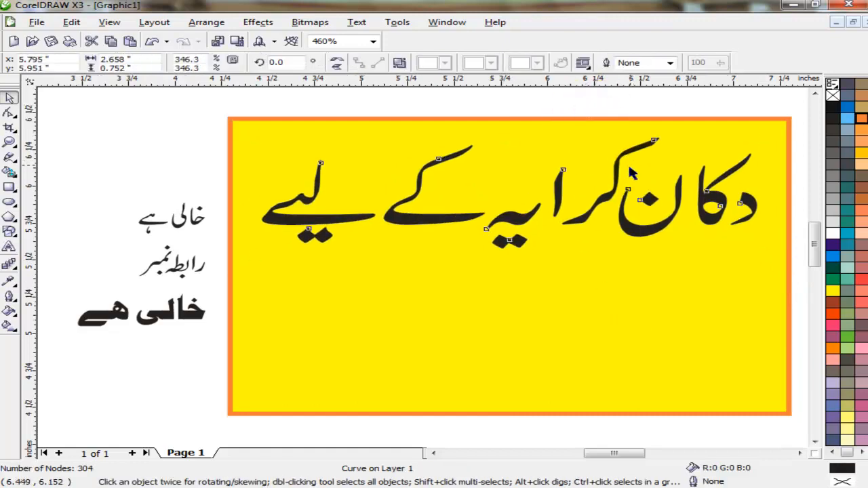
pyautogui.moveTo(253, 251)
pyautogui.mouseDown()
pyautogui.moveTo(241, 248)
pyautogui.moveTo(241, 257)
pyautogui.mouseUp()
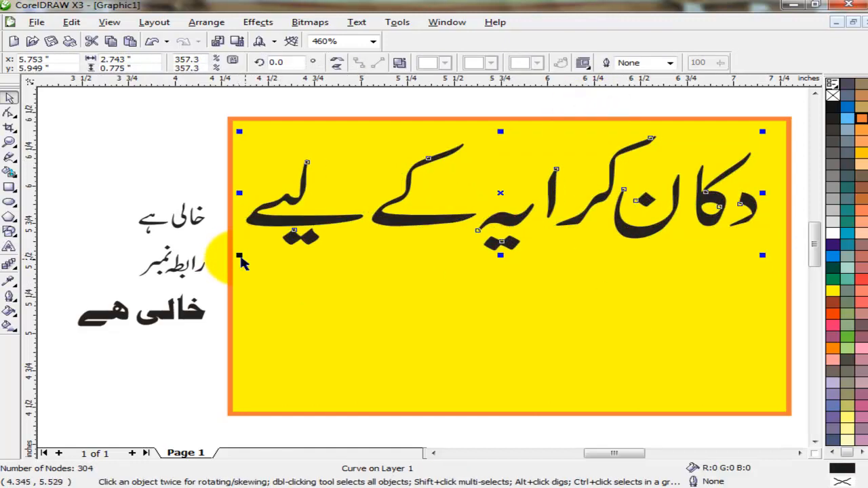
pyautogui.keyDown('shift'); pyautogui.click(633, 355); pyautogui.keyUp('shift')
pyautogui.press('e')
# Move the large خالی ہے below the heading, enlarge it, and weld it into one curve
pyautogui.moveTo(102, 192); pyautogui.dragTo(231, 251)
pyautogui.click(171, 229)
pyautogui.moveTo(63, 290); pyautogui.dragTo(231, 346)
pyautogui.moveTo(173, 314); pyautogui.dragTo(592, 312)
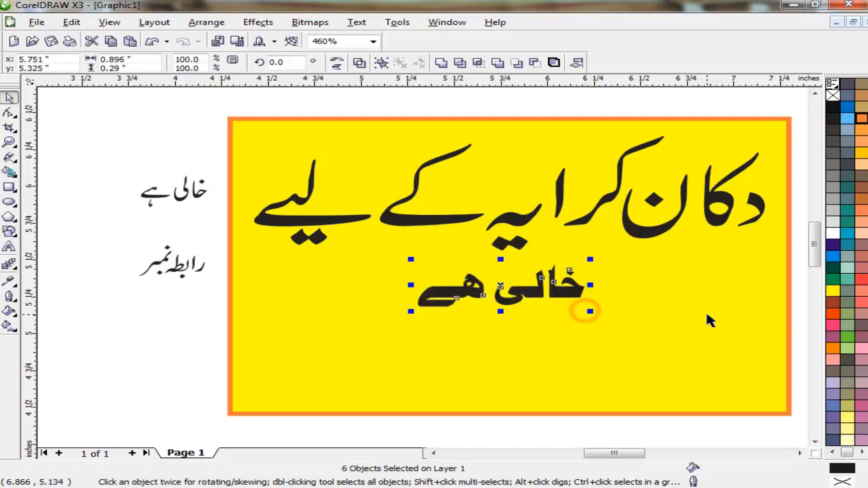
pyautogui.hotkey('ctrl', 'r')
pyautogui.hotkey('ctrl', 'r')
pyautogui.hotkey('ctrl', 'r')
pyautogui.hotkey('ctrl', 'r')
pyautogui.hotkey('ctrl', 'r')
pyautogui.hotkey('ctrl', 'r')
pyautogui.hotkey('ctrl', 'r')
pyautogui.hotkey('ctrl', 'r')
pyautogui.hotkey('ctrl', 'r')
pyautogui.hotkey('ctrl', 'r')
pyautogui.hotkey('ctrl', 'r')
pyautogui.hotkey('ctrl', 'r')
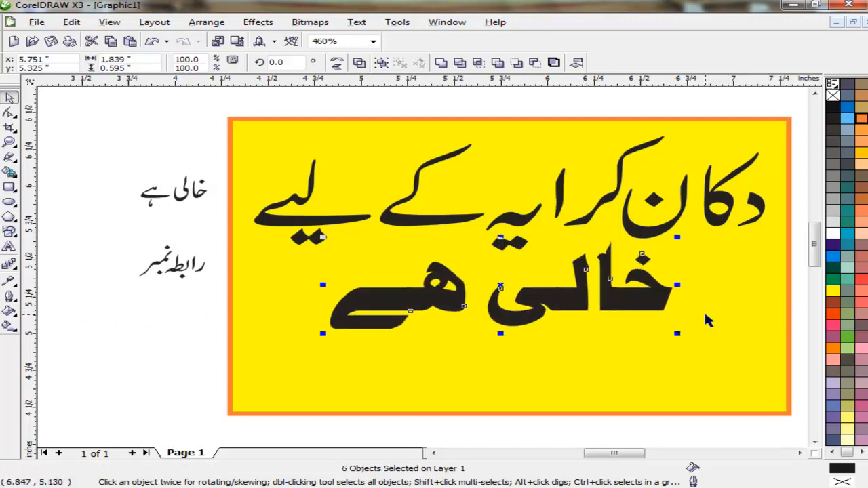
pyautogui.click(442, 63)
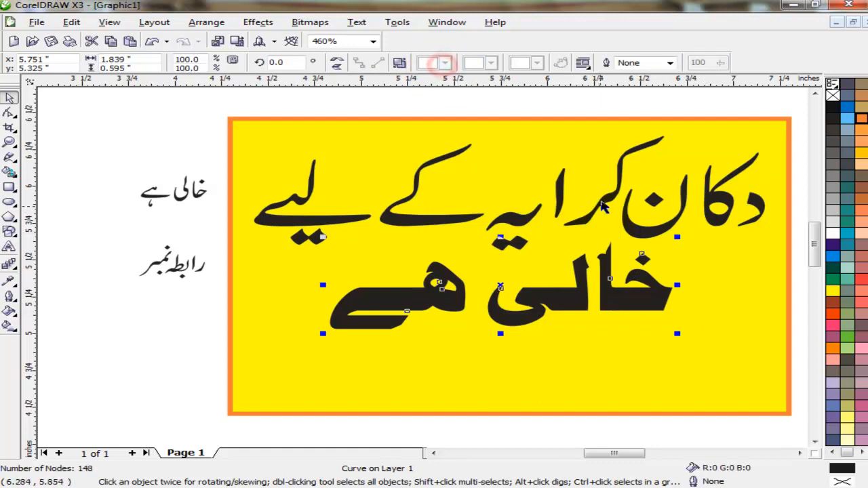
# Nudge the heading up and show the nodes of the خالی ہے curve with F10
pyautogui.click(603, 202)
pyautogui.press('Up')
pyautogui.press('Up')
pyautogui.press('Up')
pyautogui.press('Up')
pyautogui.click(585, 309)
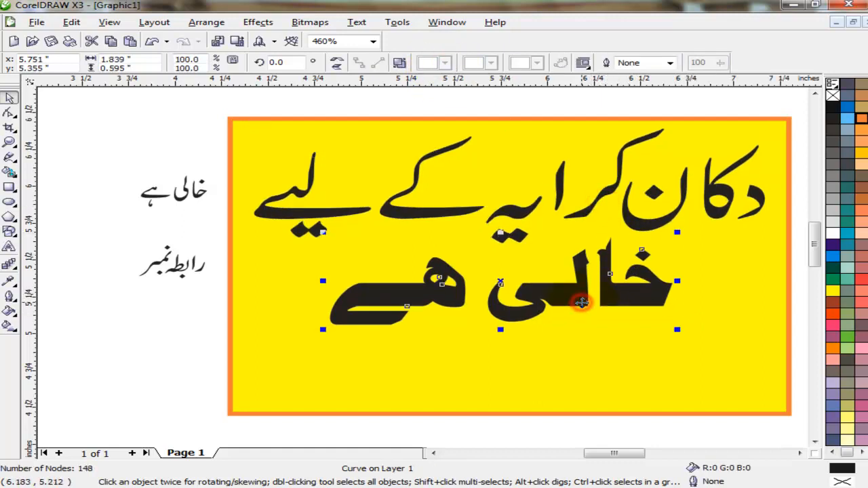
pyautogui.press('F10')
# Drag node groups to lengthen the خ head and ے stroke, widening خالی ہے
pyautogui.scroll(2, 658, 307)
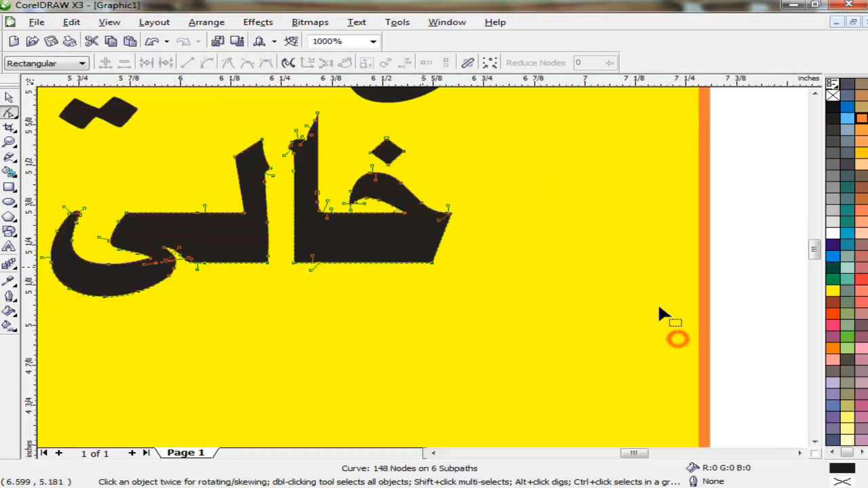
pyautogui.moveTo(343, 310); pyautogui.dragTo(351, 254)
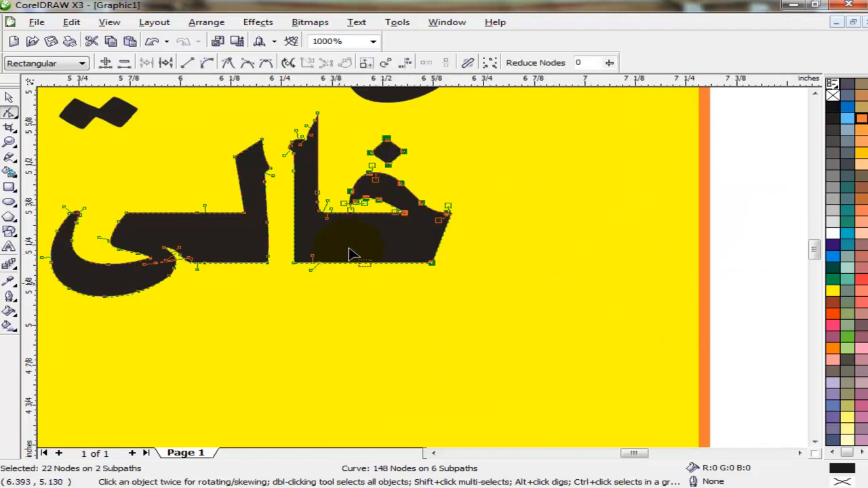
pyautogui.moveTo(366, 202); pyautogui.dragTo(456, 202)
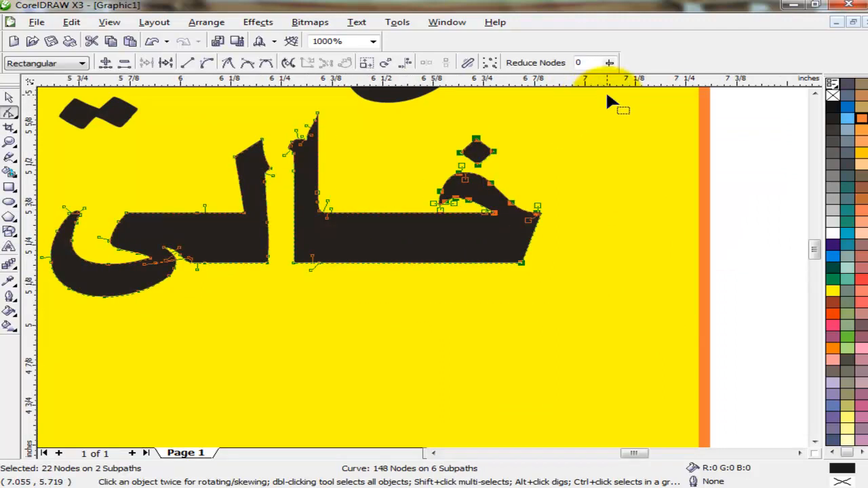
pyautogui.moveTo(208, 319); pyautogui.dragTo(207, 318)
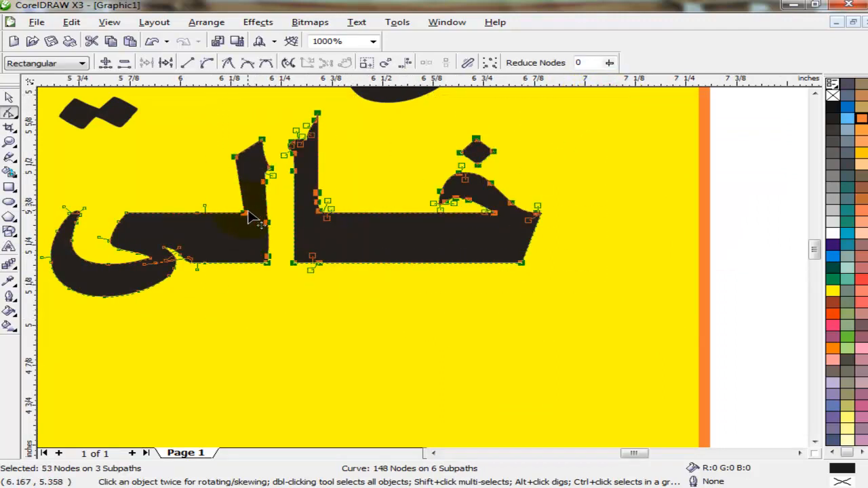
pyautogui.moveTo(244, 211); pyautogui.dragTo(322, 215)
pyautogui.scroll(-2, 302, 279)
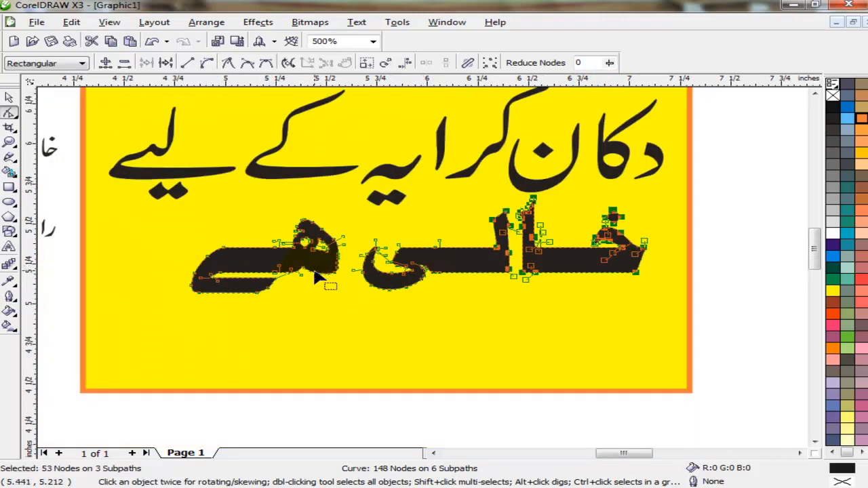
pyautogui.scroll(2, 293, 278)
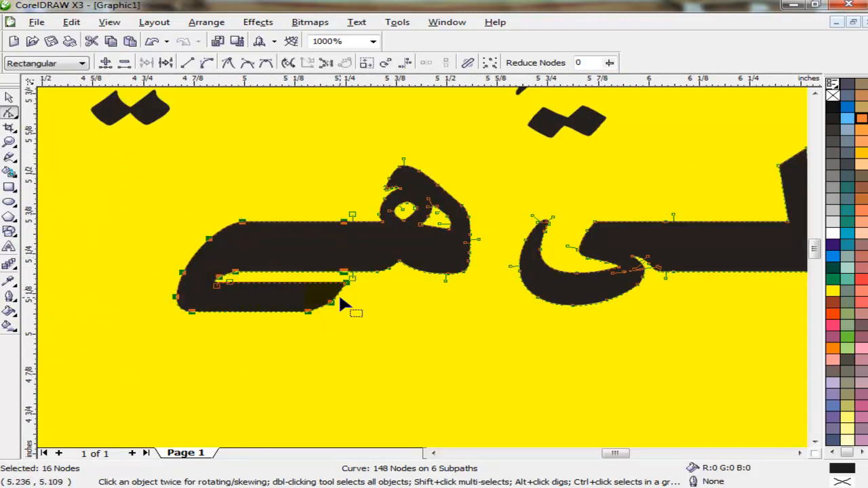
pyautogui.moveTo(346, 277); pyautogui.dragTo(254, 271)
pyautogui.scroll(-3, 434, 278)
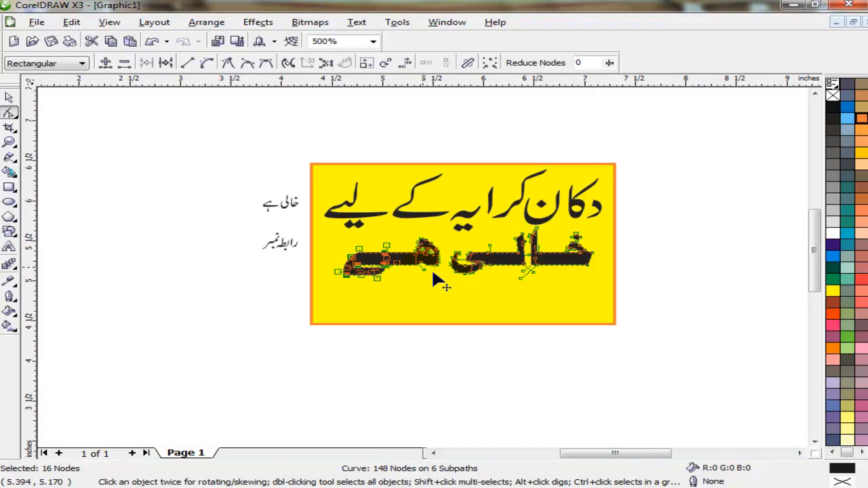
pyautogui.click(9, 97)
pyautogui.click(169, 311)
# Fill both Urdu lines dark purple
pyautogui.scroll(3, 504, 224)
pyautogui.click(815, 91)
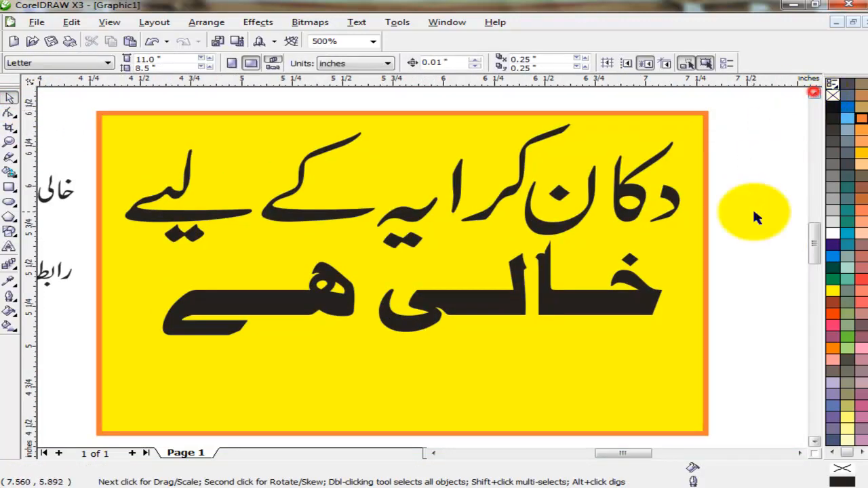
pyautogui.click(561, 233)
pyautogui.keyDown('shift'); pyautogui.click(601, 304); pyautogui.keyUp('shift')
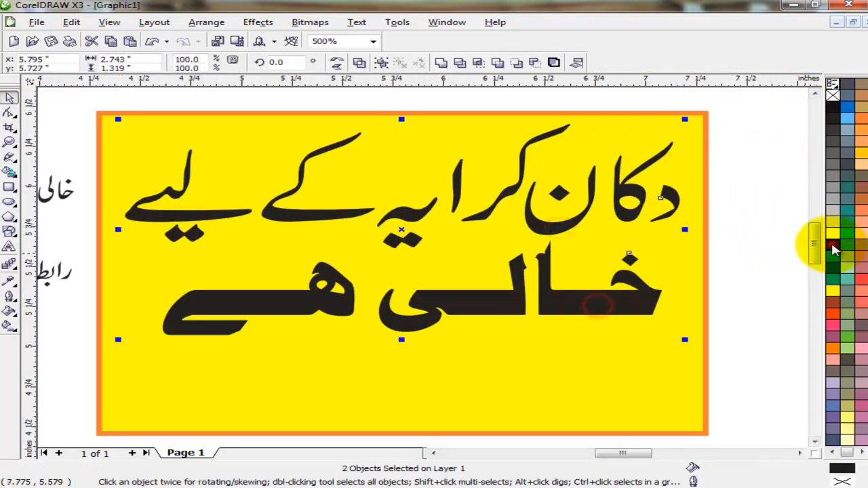
pyautogui.click(833, 244)
# Give both lines a white 8 pt outline with round corners and caps, behind fill, scaled with image
pyautogui.press('F12')
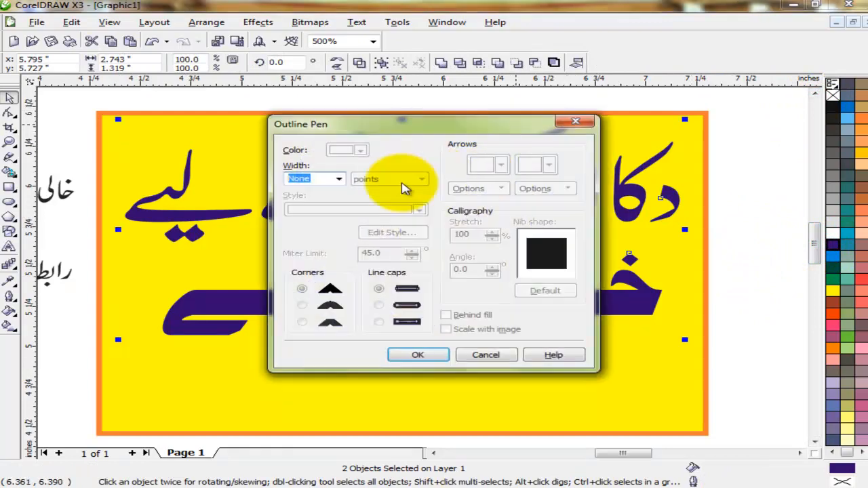
pyautogui.click(339, 178)
pyautogui.click(302, 241)
pyautogui.click(473, 331)
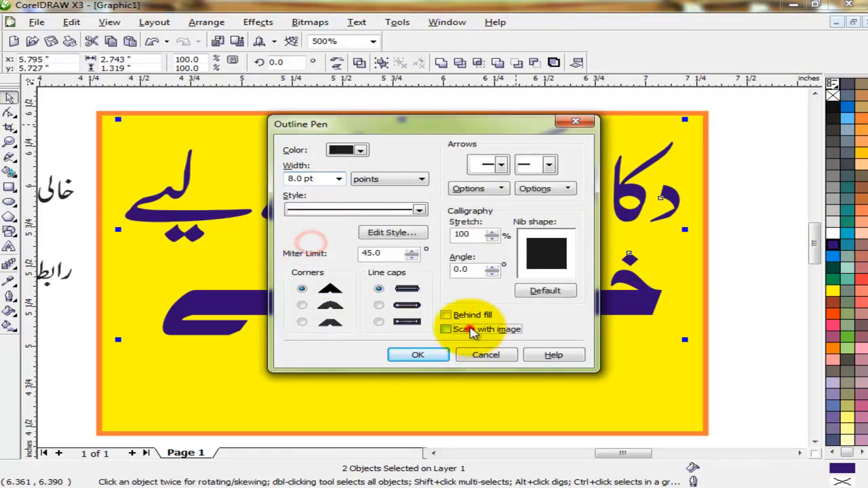
pyautogui.click(465, 316)
pyautogui.click(379, 306)
pyautogui.click(302, 305)
pyautogui.click(418, 355)
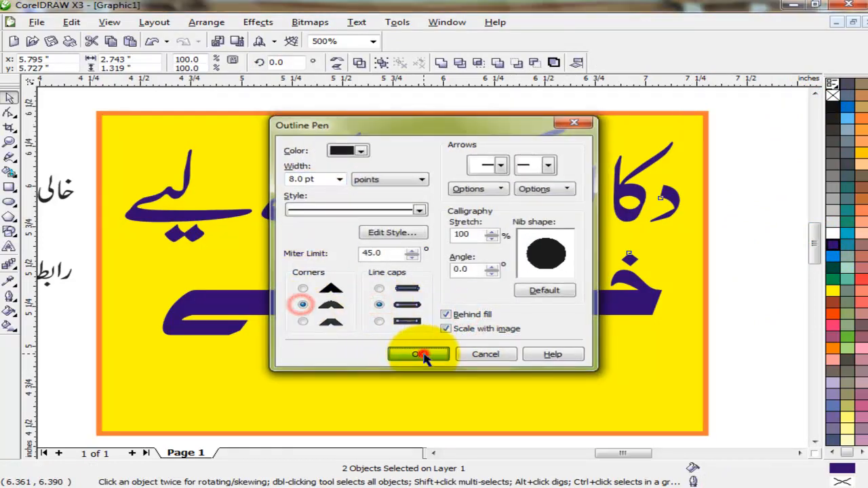
pyautogui.rightClick(833, 237)
# Reduce the outline width to 4.0 pt
pyautogui.press('F12')
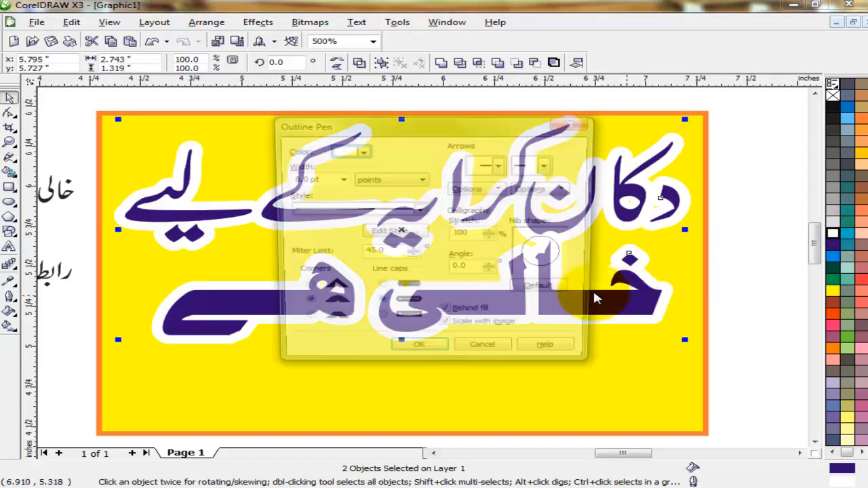
pyautogui.doubleClick(329, 178)
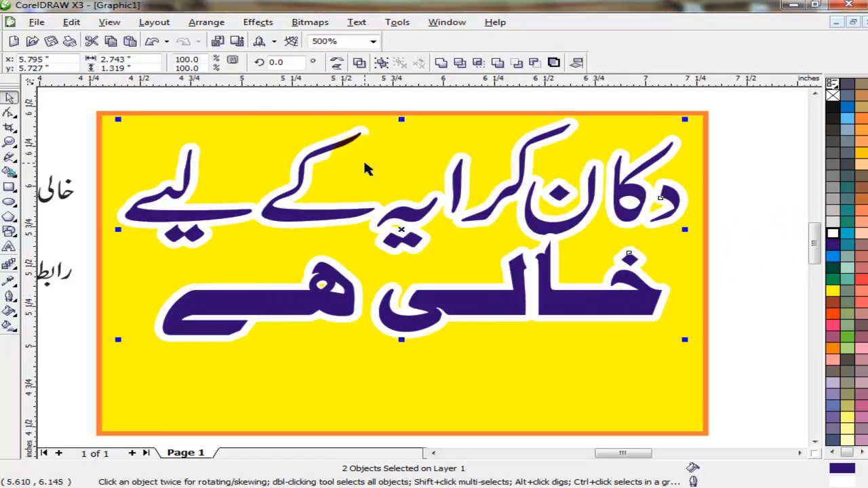
pyautogui.press('F12')
pyautogui.doubleClick(324, 179)
pyautogui.write('4')
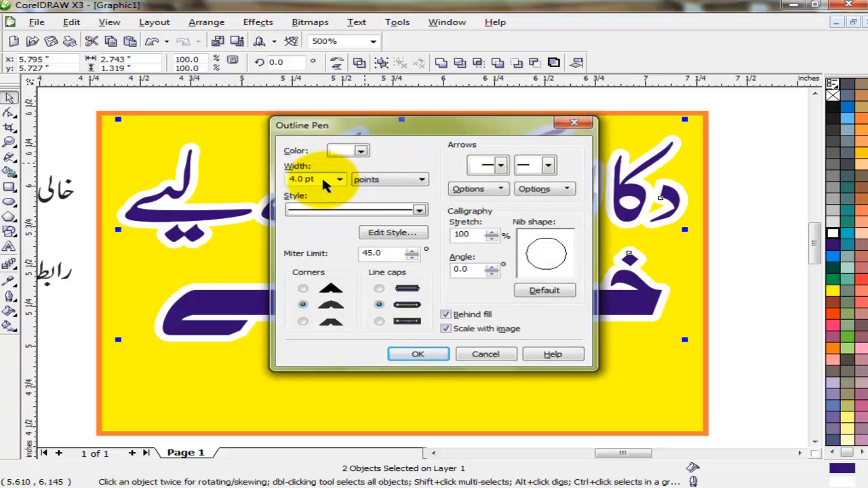
pyautogui.press('Return')
# Nudge the lower Urdu line slightly left, then reselect both lines
pyautogui.click(753, 253)
pyautogui.click(557, 304)
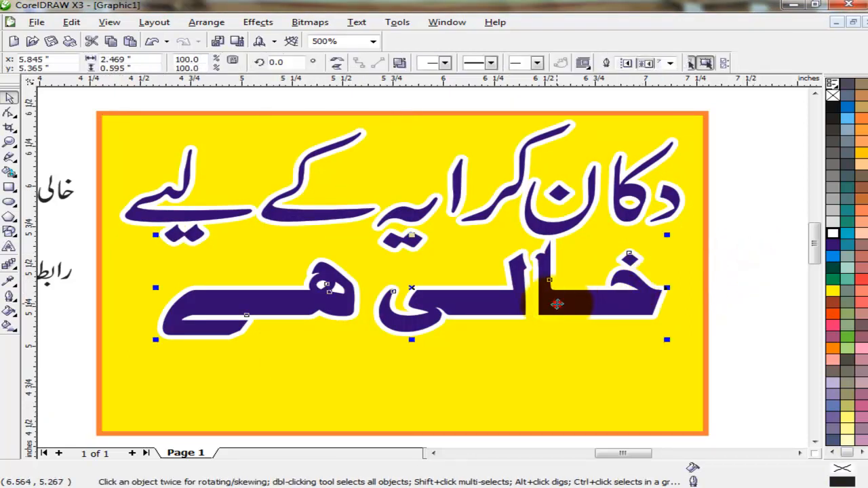
pyautogui.press('Left')
pyautogui.press('Left')
pyautogui.press('Left')
pyautogui.press('Left')
pyautogui.press('Left')
pyautogui.press('Left')
pyautogui.press('Left')
pyautogui.press('Left')
pyautogui.press('Left')
pyautogui.press('Left')
pyautogui.press('Left')
pyautogui.press('Left')
pyautogui.press('Left')
pyautogui.press('Left')
pyautogui.press('Left')
pyautogui.press('Left')
pyautogui.press('Left')
pyautogui.press('Left')
pyautogui.press('Left')
pyautogui.press('Left')
pyautogui.press('Up')
pyautogui.press('Up')
pyautogui.press('Up')
pyautogui.press('Up')
pyautogui.press('Up')
pyautogui.press('Up')
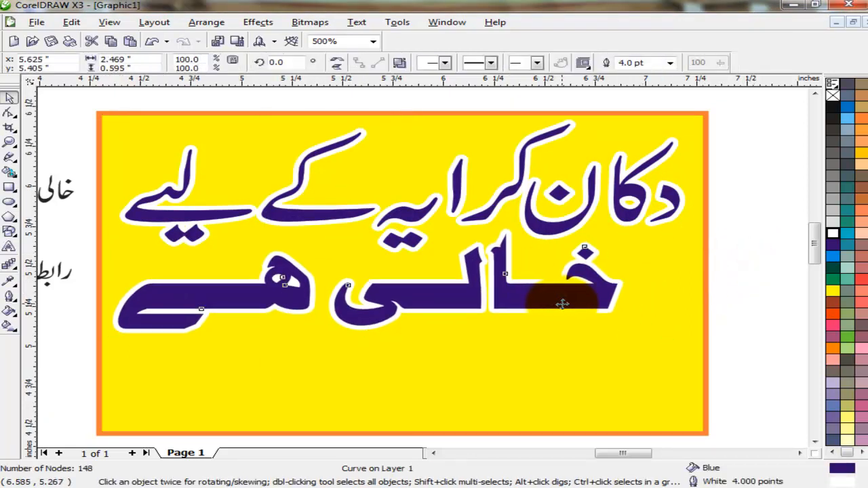
pyautogui.keyDown('shift'); pyautogui.click(627, 190); pyautogui.keyUp('shift')
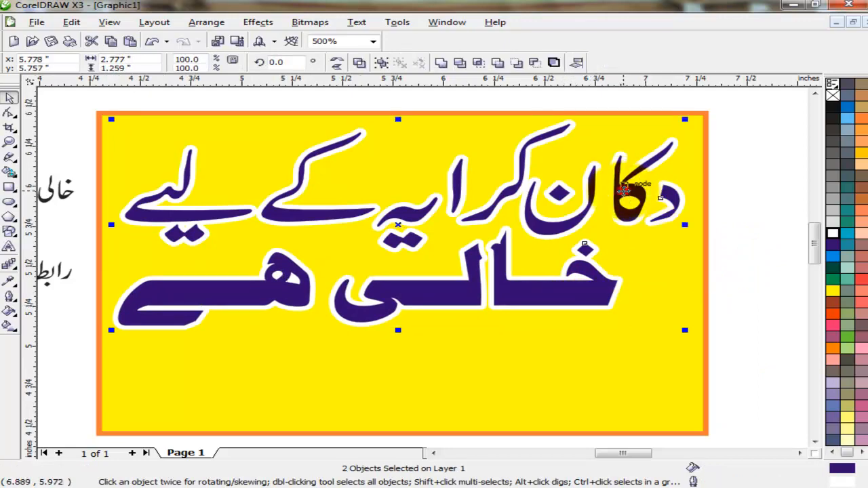
# Give both Urdu lines a brown 8 pt outline edge, keeping the purple fill
pyautogui.click(833, 303)
pyautogui.hotkey('ctrl', 'z')
pyautogui.press('F12')
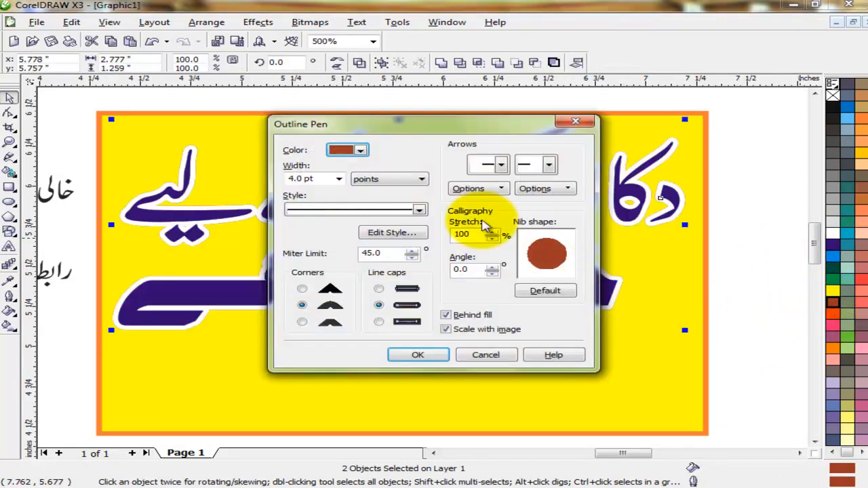
pyautogui.write('8')
pyautogui.press('Return')
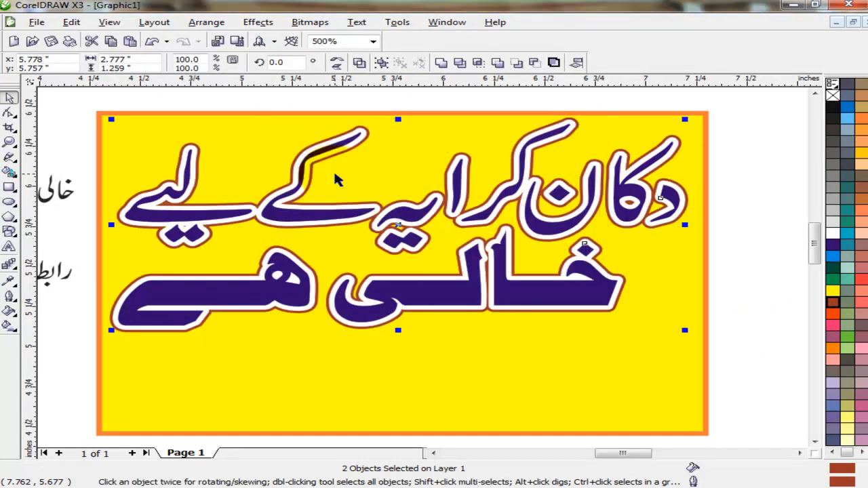
pyautogui.click(744, 243)
# Delete the spare small خالی ہے label beside the sign
pyautogui.hscroll(-3, 130, 139)
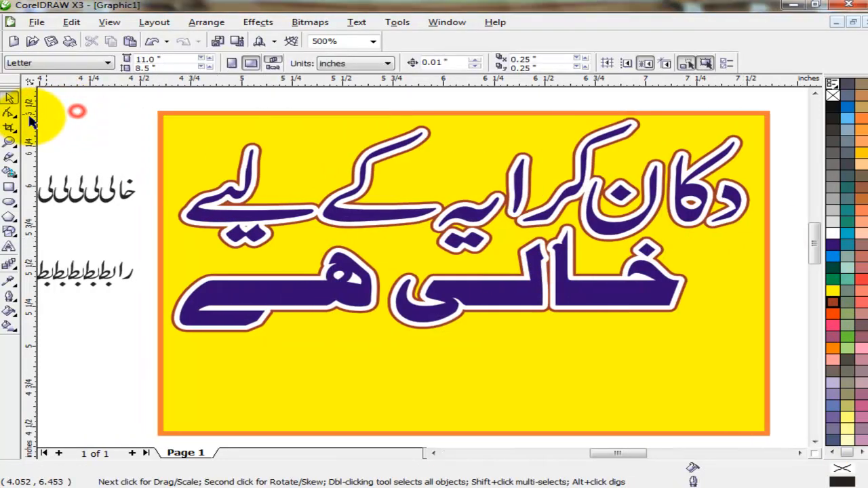
pyautogui.moveTo(55, 153); pyautogui.dragTo(191, 226)
pyautogui.press('Delete')
# Combine the رابطہ نمبر pieces and place the label at the sign's bottom-right corner
pyautogui.moveTo(121, 180); pyautogui.dragTo(190, 313)
pyautogui.click(440, 62)
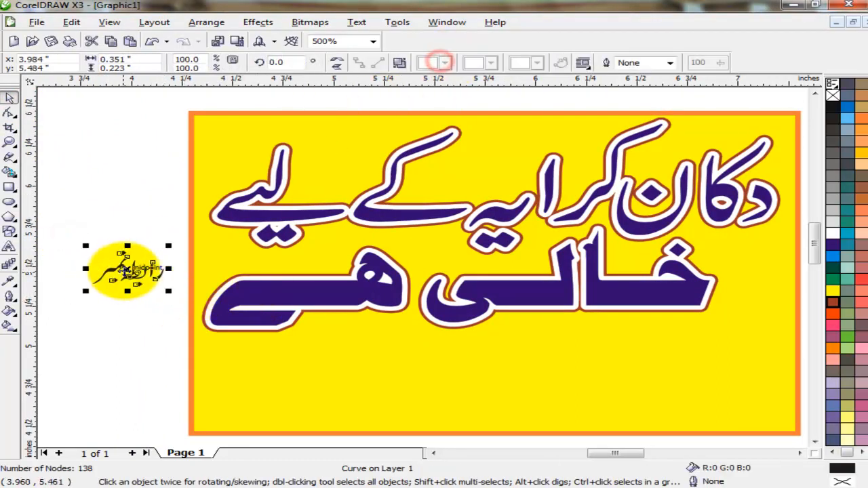
pyautogui.moveTo(124, 268); pyautogui.dragTo(681, 365)
pyautogui.moveTo(732, 387); pyautogui.dragTo(733, 387)
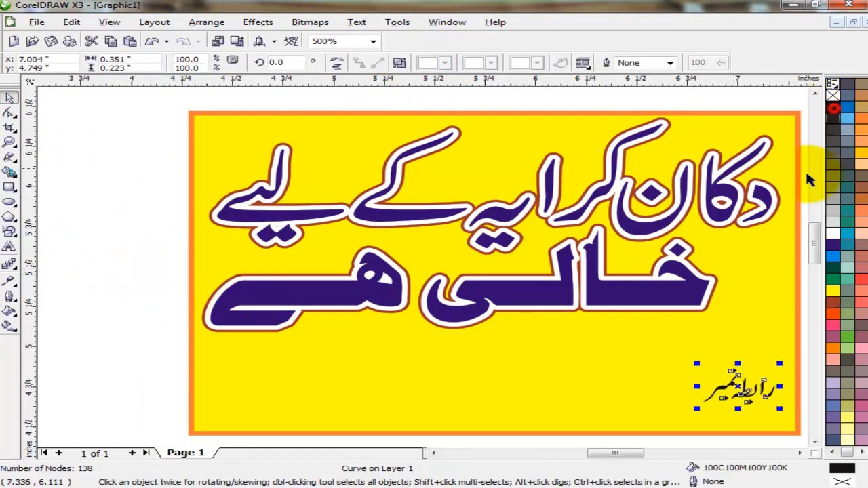
pyautogui.click(129, 342)
pyautogui.click(9, 247)
pyautogui.click(95, 253)
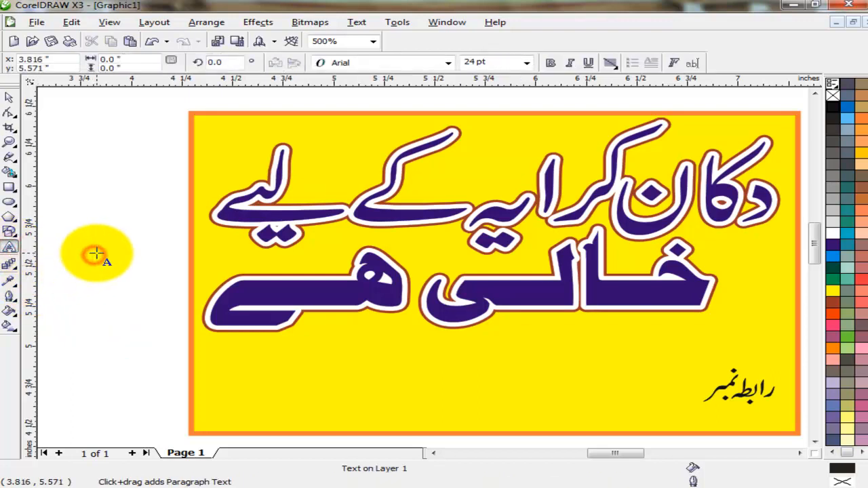
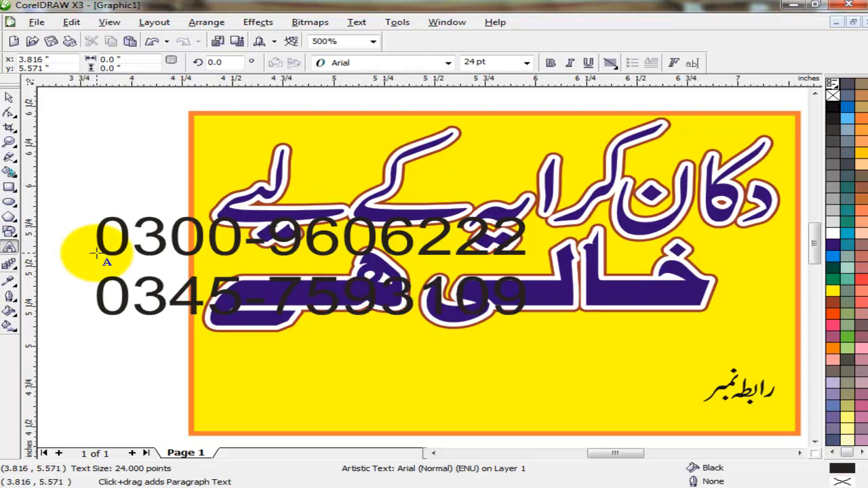
# Type the two contact phone numbers, make them bold black, and place them below the Urdu lines
pyautogui.click(9, 97)
pyautogui.click(550, 62)
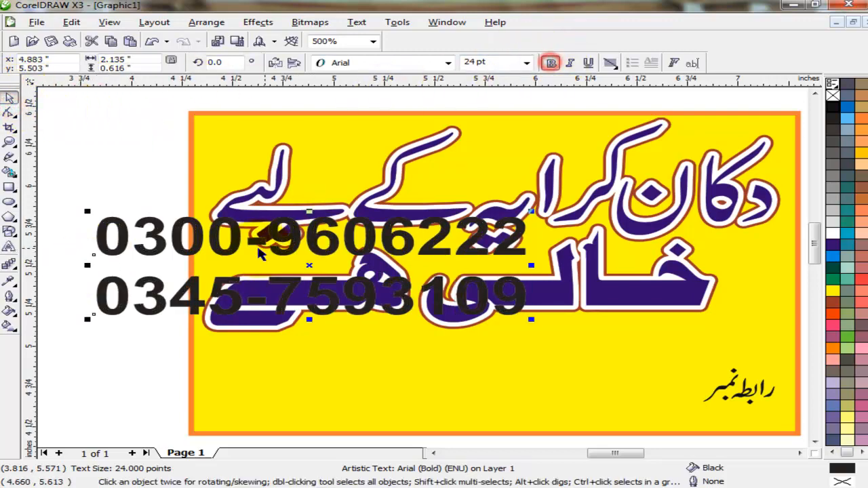
pyautogui.moveTo(531, 317); pyautogui.dragTo(584, 424)
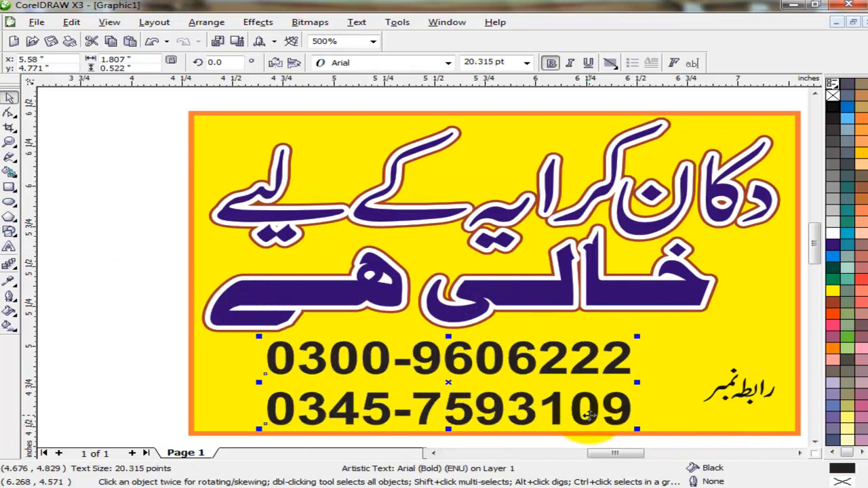
pyautogui.click(833, 109)
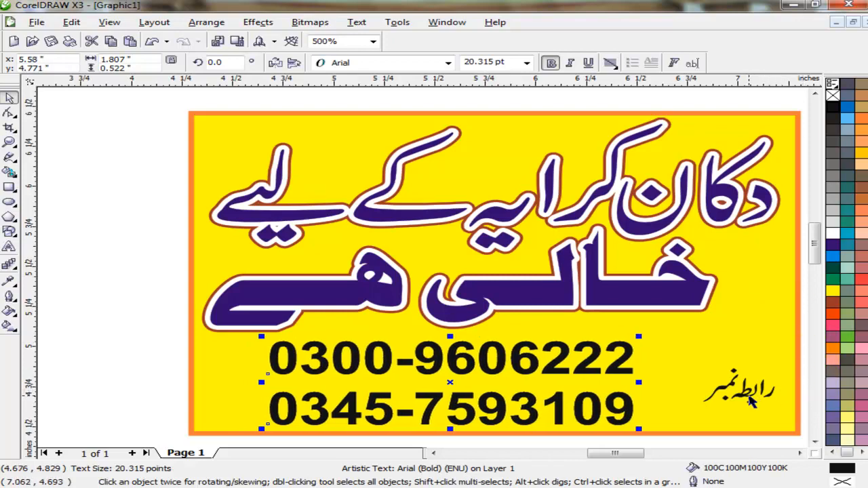
# Move the رابطہ نمبر label up and to the left
pyautogui.click(750, 397)
pyautogui.scroll(1, 749, 397)
pyautogui.moveTo(418, 264); pyautogui.dragTo(348, 241)
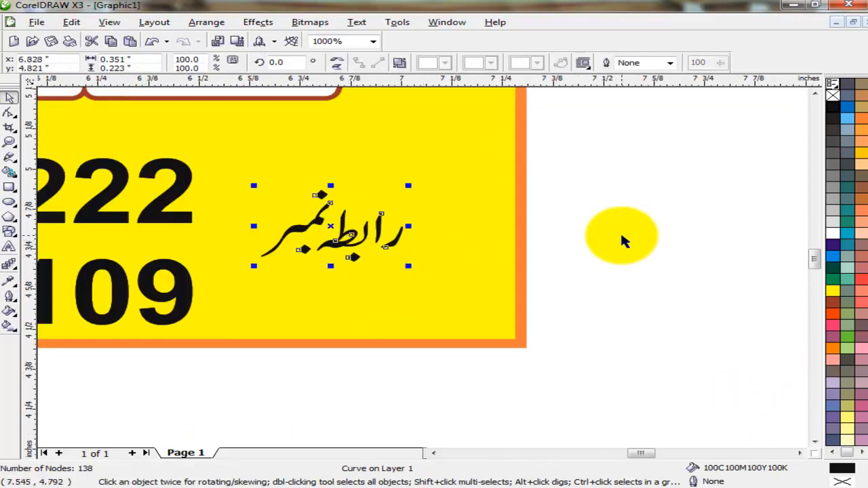
pyautogui.press('F4')
pyautogui.scroll(2, 633, 411)
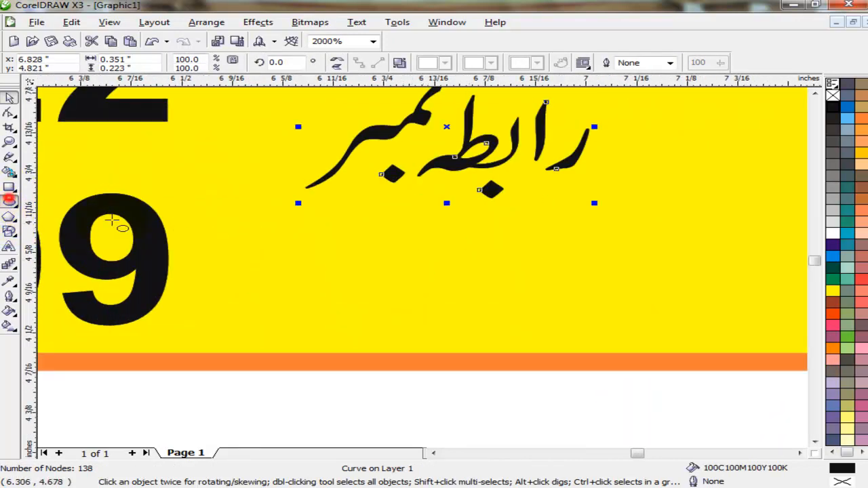
# Draw an oval around the رابطہ نمبر label and fill it white
pyautogui.press('F7')
pyautogui.moveTo(270, 144); pyautogui.dragTo(643, 309)
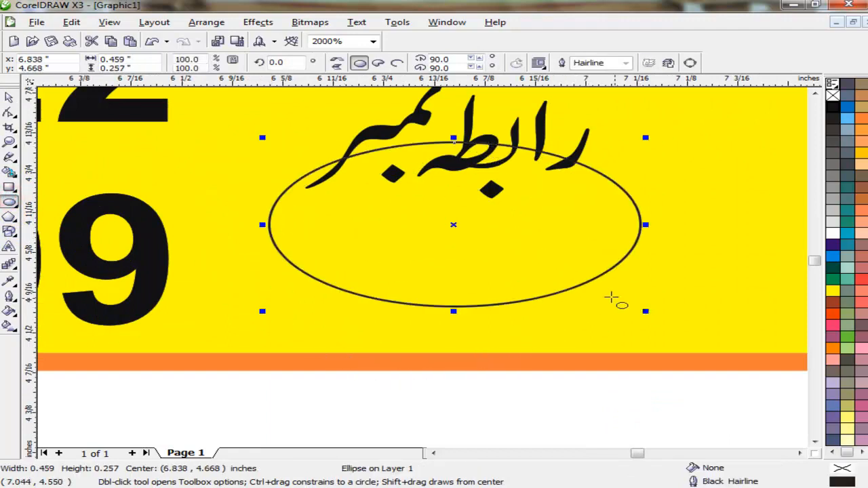
pyautogui.click(10, 99)
pyautogui.click(833, 233)
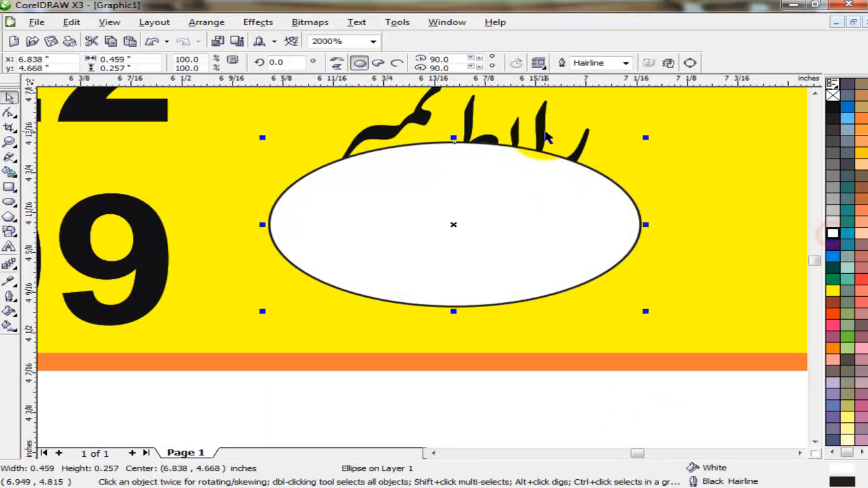
# Bring the Urdu text in front of the oval, centre it inside, and scale it to 90.5%
pyautogui.click(546, 135)
pyautogui.hotkey('shift', 'pageup')
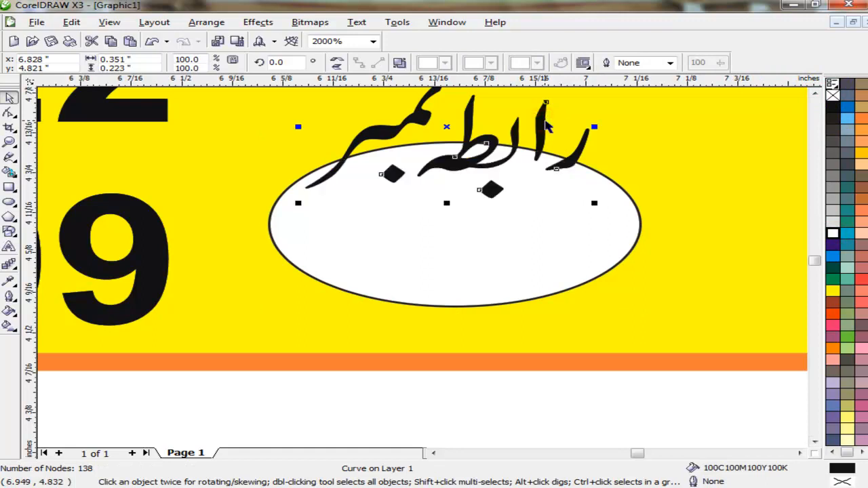
pyautogui.keyDown('shift'); pyautogui.click(594, 230); pyautogui.keyUp('shift')
pyautogui.press('c')
pyautogui.press('e')
pyautogui.click(644, 411)
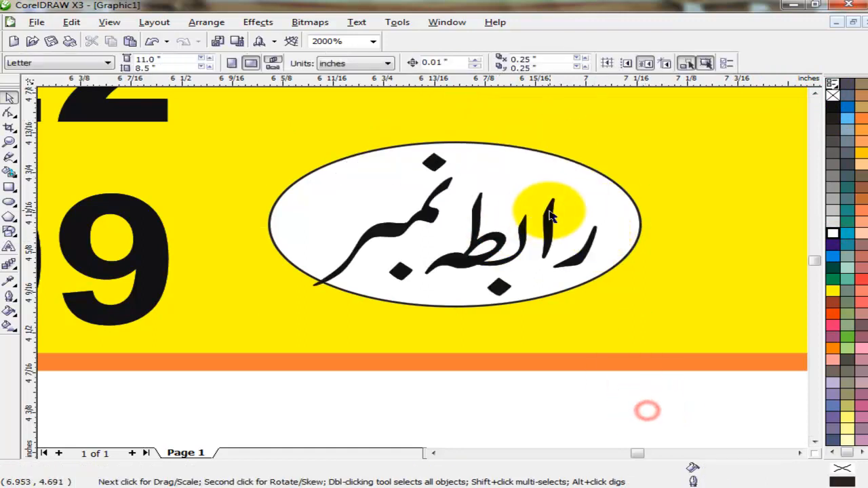
pyautogui.click(552, 207)
pyautogui.moveTo(603, 300); pyautogui.dragTo(578, 287)
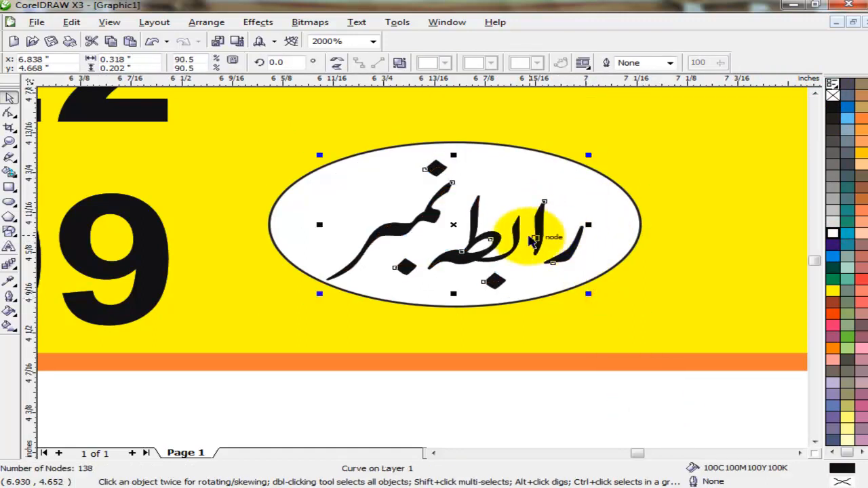
pyautogui.click(563, 224)
# Rotate the oval and its text together by 26.5° and raise them slightly
pyautogui.keyDown('shift'); pyautogui.click(583, 170); pyautogui.keyUp('shift')
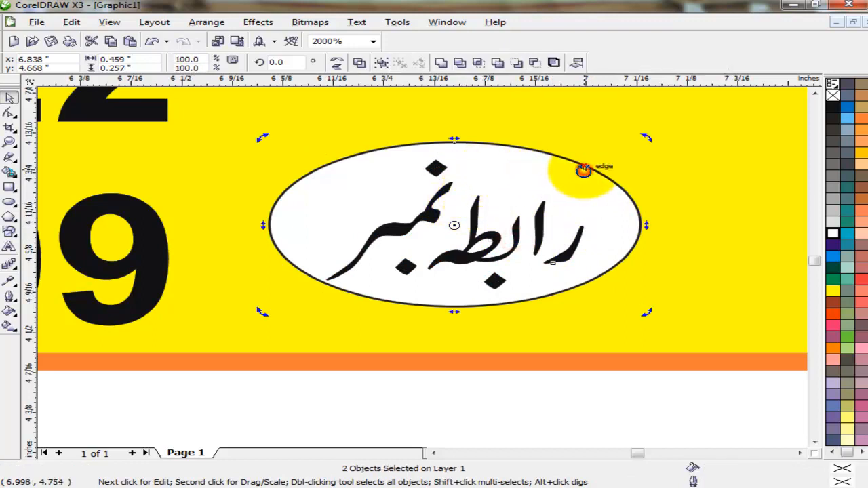
pyautogui.click(552, 394)
pyautogui.click(536, 230)
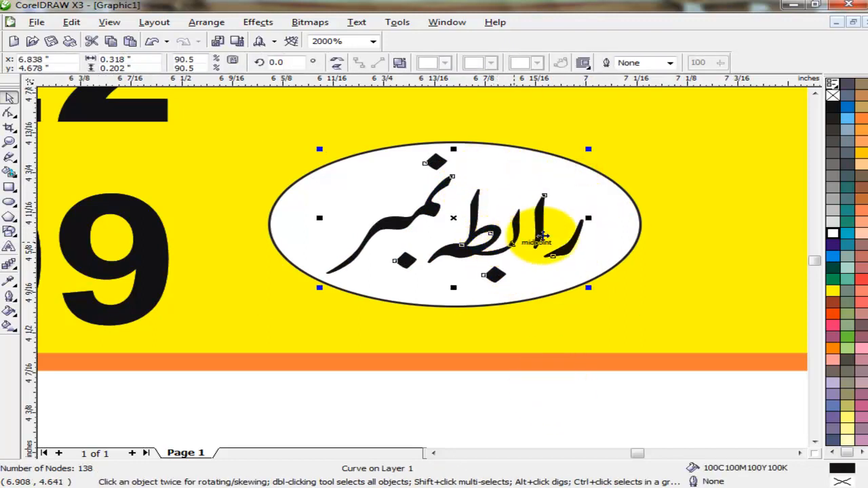
pyautogui.keyDown('shift'); pyautogui.click(620, 207); pyautogui.keyUp('shift')
pyautogui.click(614, 216)
pyautogui.moveTo(647, 312); pyautogui.dragTo(672, 219)
pyautogui.scroll(-2, 453, 328)
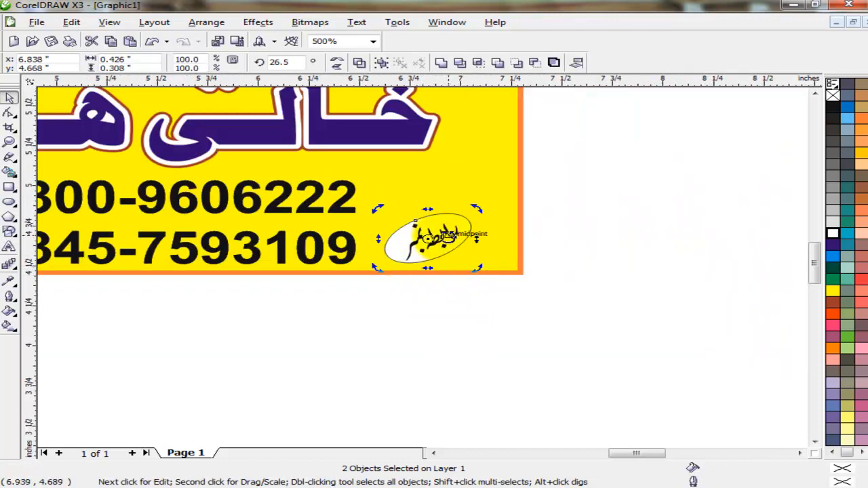
pyautogui.moveTo(437, 238); pyautogui.dragTo(435, 215)
pyautogui.click(597, 248)
pyautogui.press('F4')
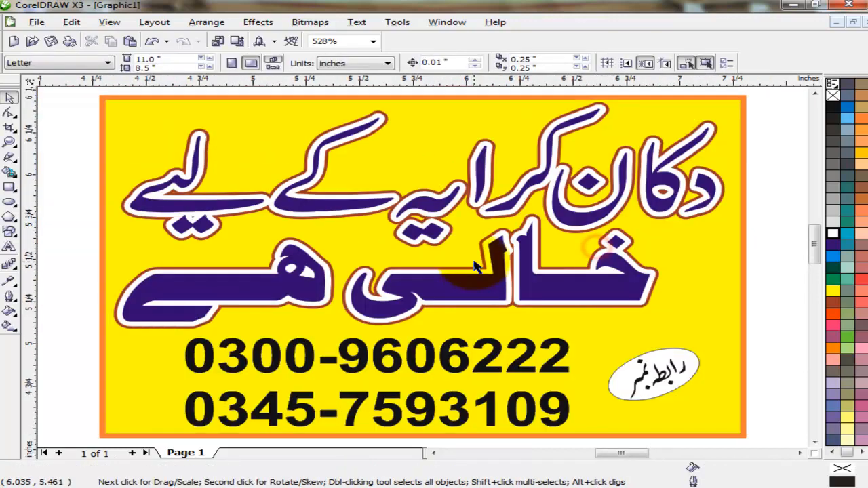
# Shrink the oval label, group it with its text, and nudge it right
pyautogui.moveTo(585, 422); pyautogui.dragTo(585, 423)
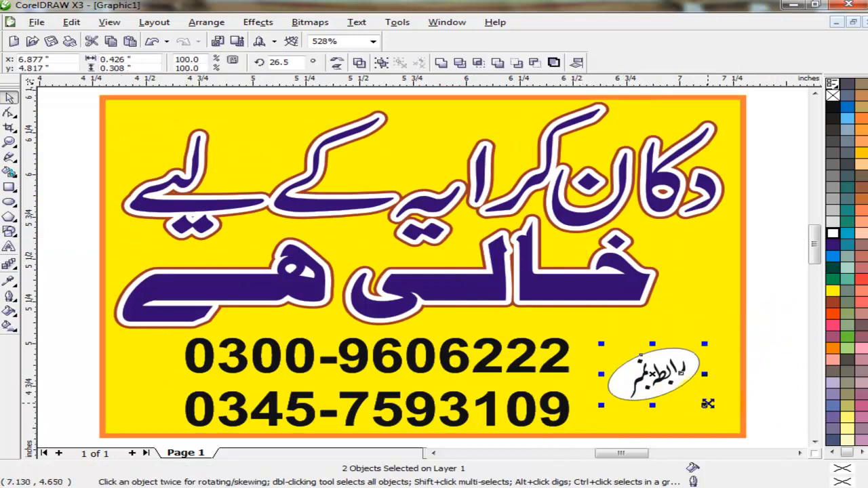
pyautogui.moveTo(706, 405); pyautogui.dragTo(695, 402)
pyautogui.hotkey('ctrl', 'g')
pyautogui.moveTo(654, 367); pyautogui.dragTo(670, 368)
# Move the phone numbers right and give them a white 2.0 pt outline
pyautogui.moveTo(552, 367); pyautogui.dragTo(603, 367)
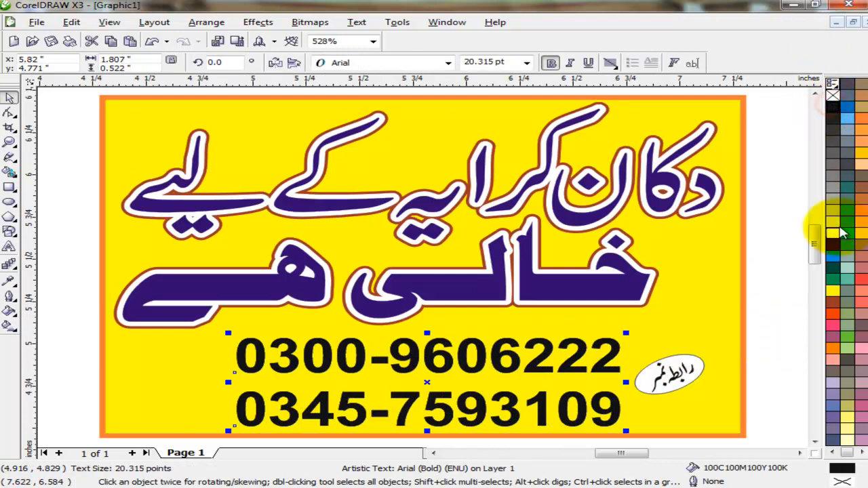
pyautogui.rightClick(833, 234)
pyautogui.press('F12')
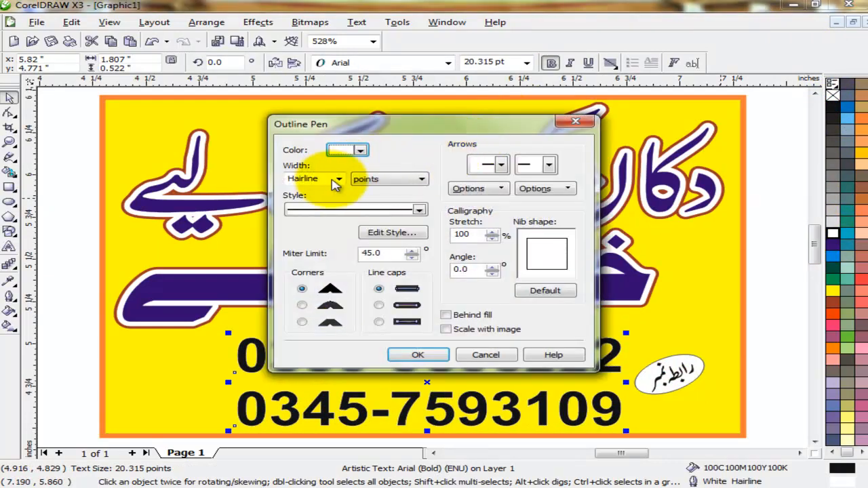
pyautogui.click(339, 179)
pyautogui.click(320, 226)
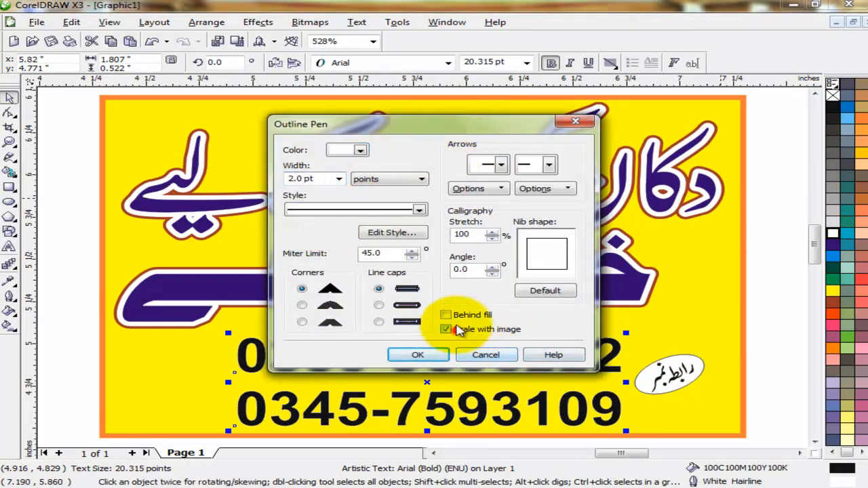
pyautogui.click(418, 354)
# Try blue and cyan outlines on the phone numbers, then revert to white
pyautogui.click(783, 326)
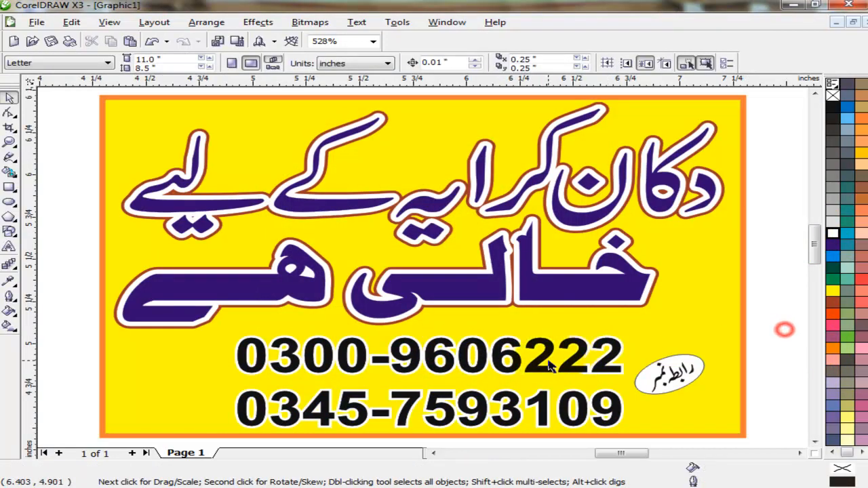
pyautogui.click(438, 344)
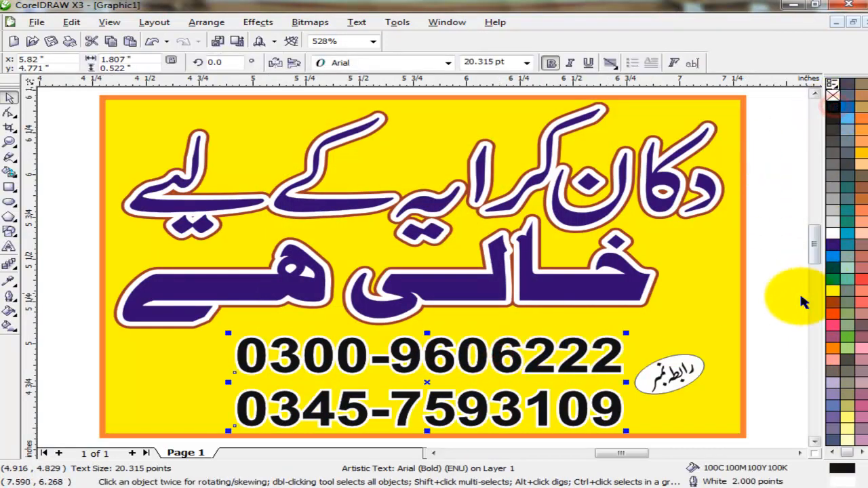
pyautogui.click(787, 299)
pyautogui.click(601, 348)
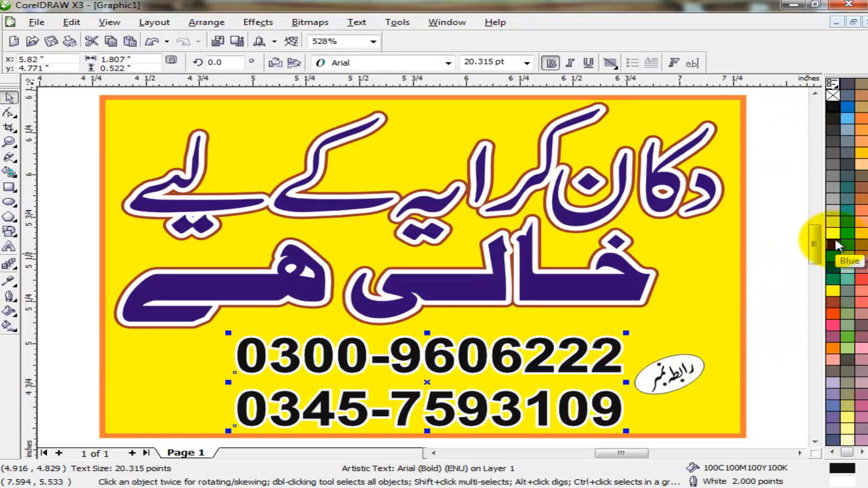
pyautogui.rightClick(834, 247)
pyautogui.rightClick(834, 258)
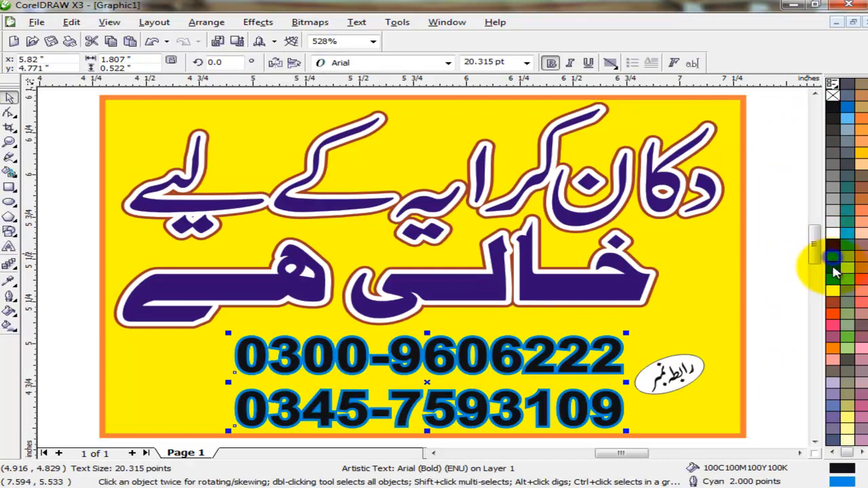
pyautogui.rightClick(834, 233)
pyautogui.click(783, 343)
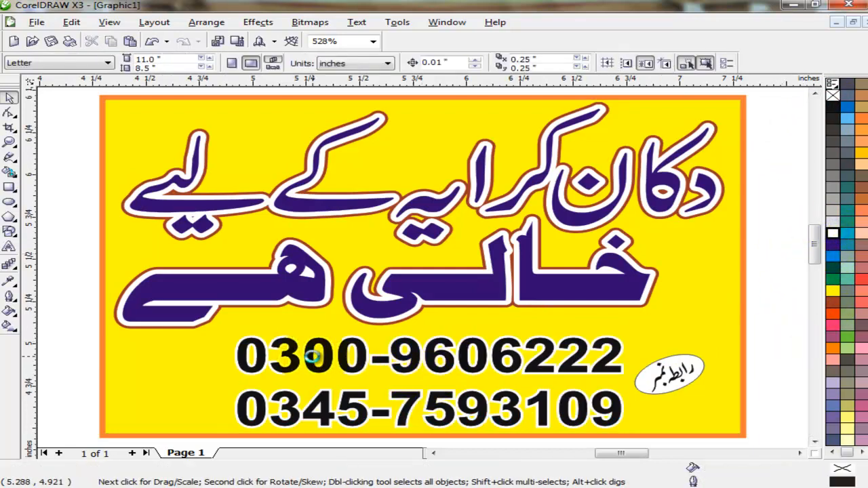
# Import the 'print line new' file from the Desktop and place it on the page
pyautogui.hotkey('ctrl', 'i')
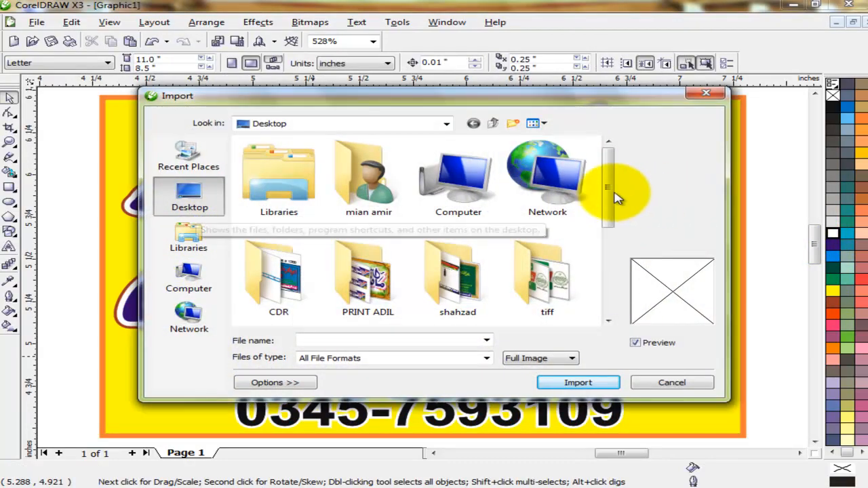
pyautogui.moveTo(616, 198); pyautogui.dragTo(603, 288)
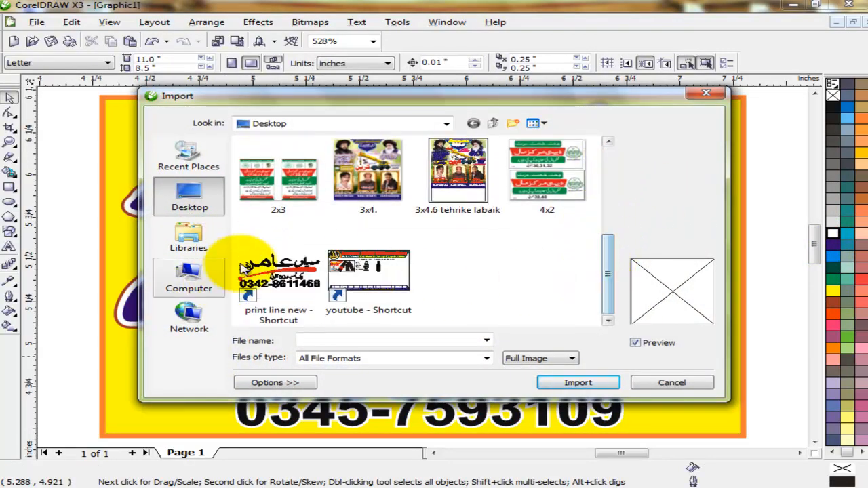
pyautogui.click(245, 271)
pyautogui.click(578, 382)
pyautogui.click(163, 361)
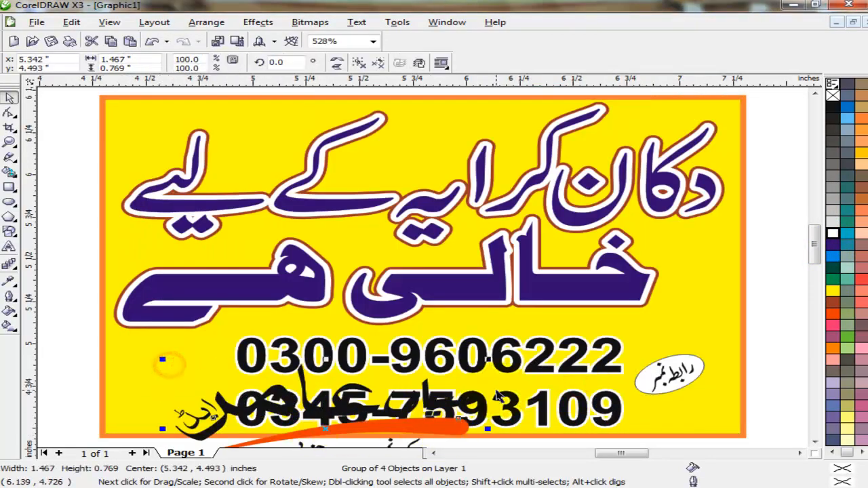
# Scale the logo to 23.5% in the lower right corner and shift the phone numbers left
pyautogui.moveTo(491, 360); pyautogui.dragTo(696, 411)
pyautogui.moveTo(618, 412); pyautogui.dragTo(574, 413)
pyautogui.click(680, 373)
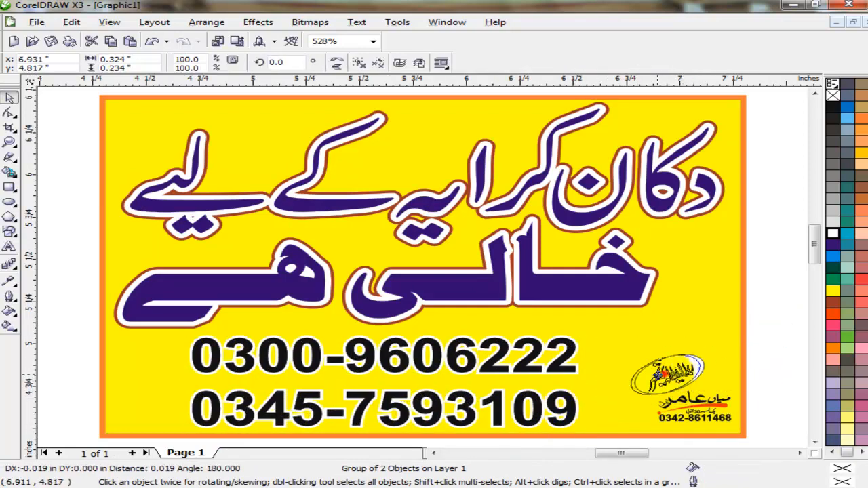
# Shrink the logo further to 14% around its centre
pyautogui.scroll(1, 697, 415)
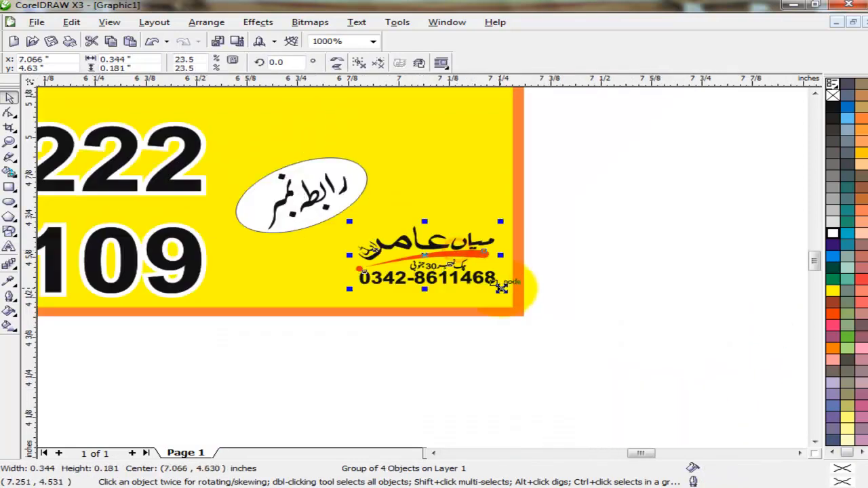
pyautogui.moveTo(500, 288); pyautogui.dragTo(470, 275)
pyautogui.scroll(-1, 765, 345)
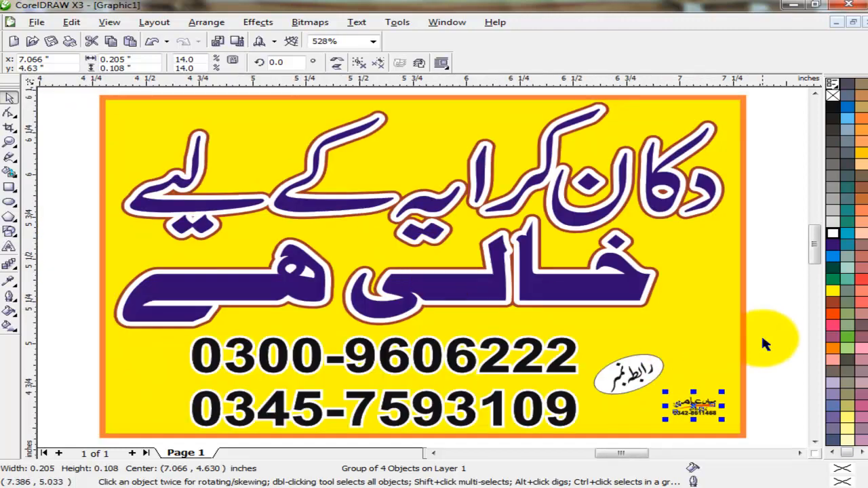
pyautogui.click(779, 345)
# Place the small logo in the sign's lower left corner, left of the phone numbers
pyautogui.moveTo(696, 407); pyautogui.dragTo(145, 376)
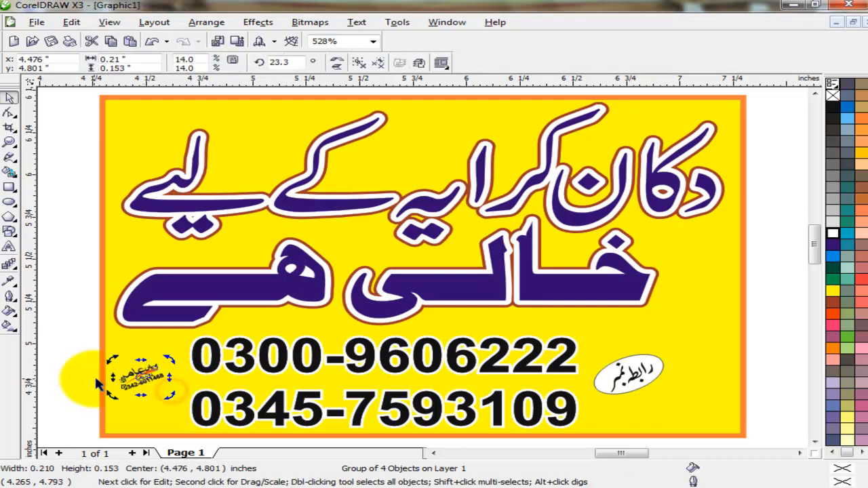
pyautogui.click(97, 384)
pyautogui.scroll(1, 132, 402)
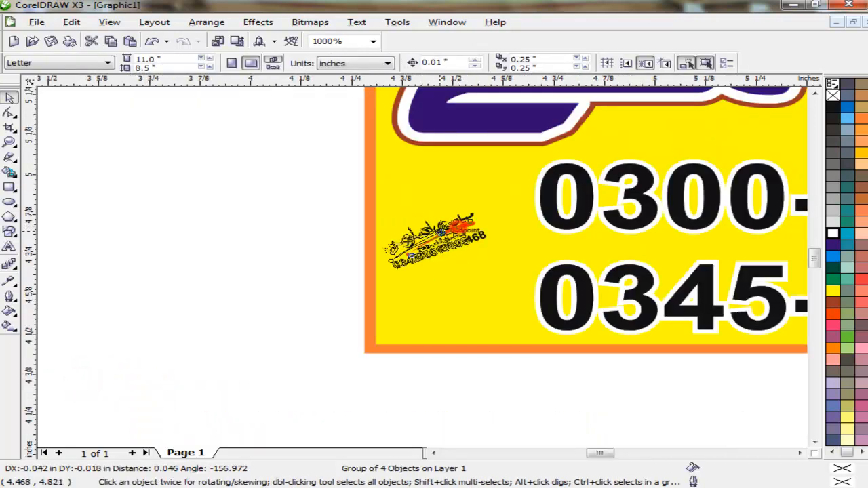
pyautogui.moveTo(440, 232); pyautogui.dragTo(440, 233)
pyautogui.click(282, 311)
pyautogui.press('F4')
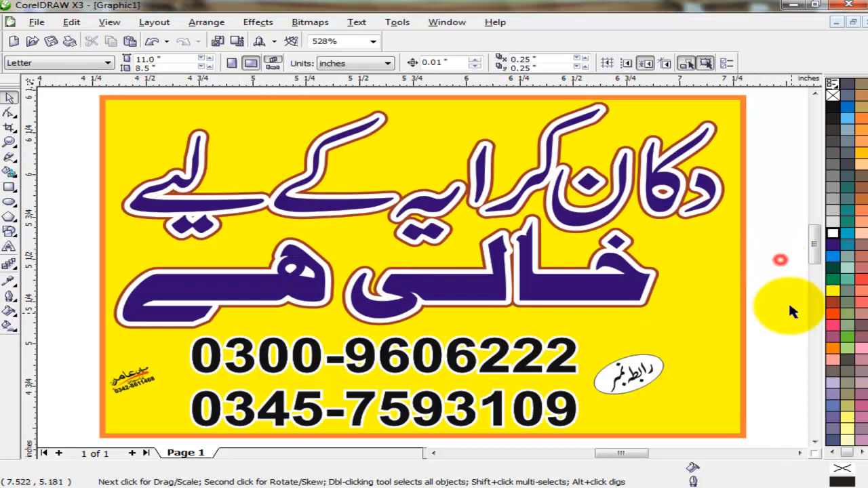
# Shift the phone numbers and the oval رابطہ نمبر label together a little to the right
pyautogui.moveTo(724, 331); pyautogui.dragTo(178, 430)
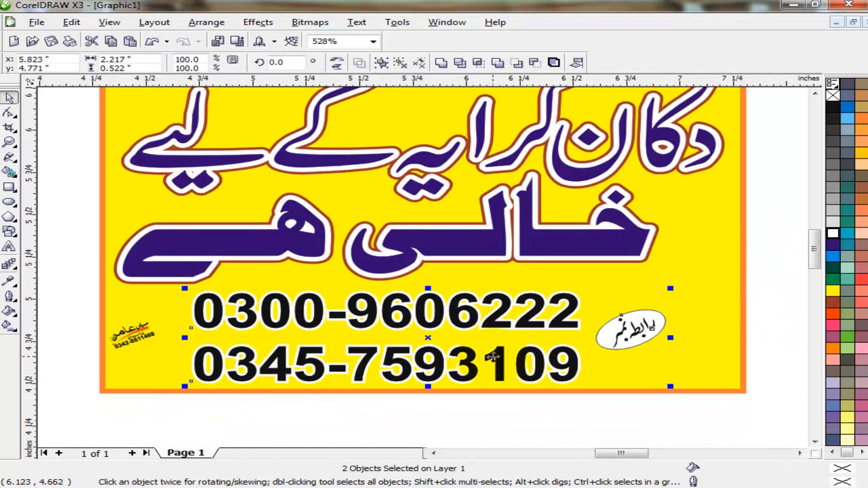
pyautogui.moveTo(464, 357); pyautogui.dragTo(495, 356)
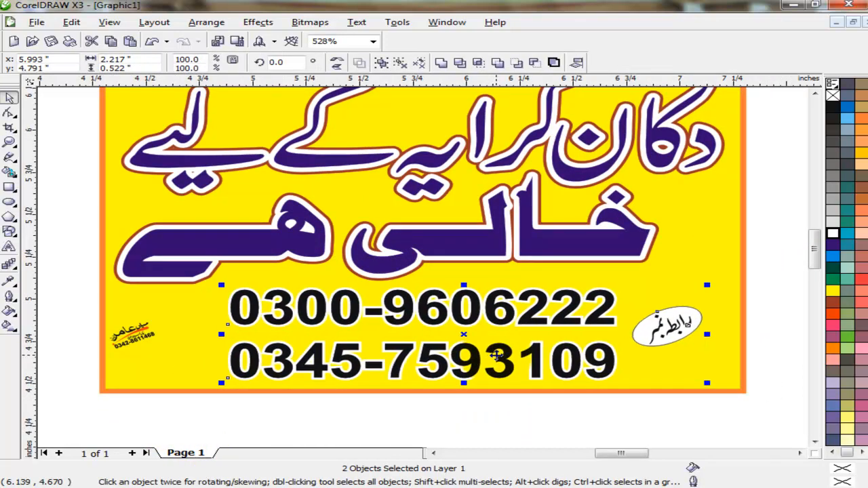
pyautogui.click(576, 410)
pyautogui.scroll(1, 576, 409)
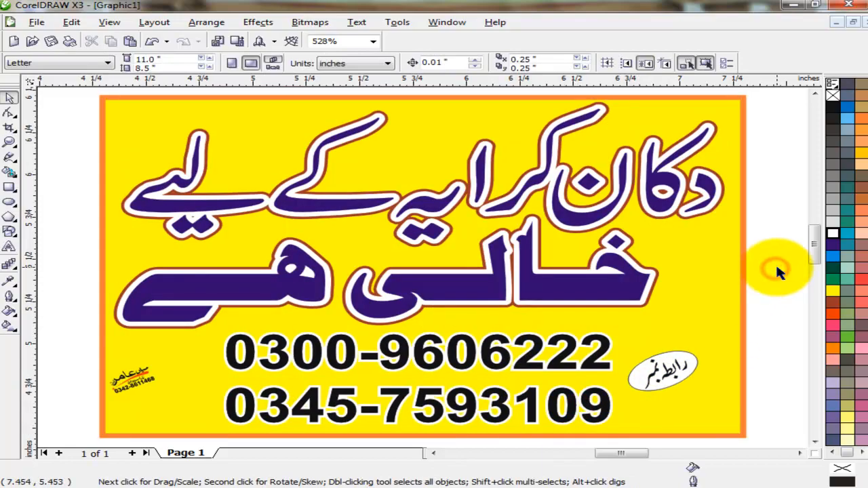